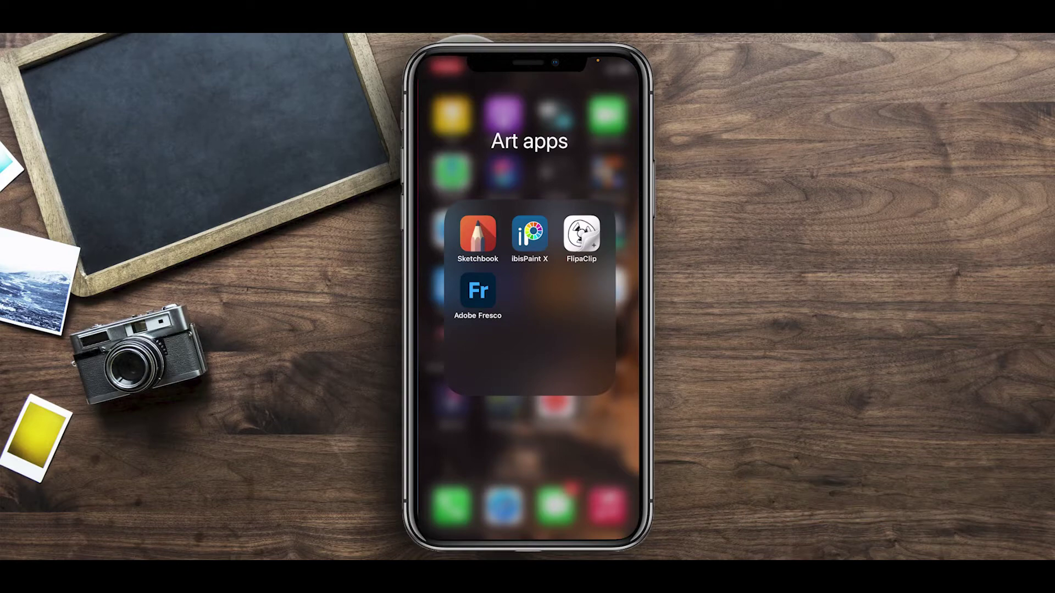
Launch Adobe Fresco from the phone's Art apps folder.
{"action": "left_click", "coordinate": [478, 290]}
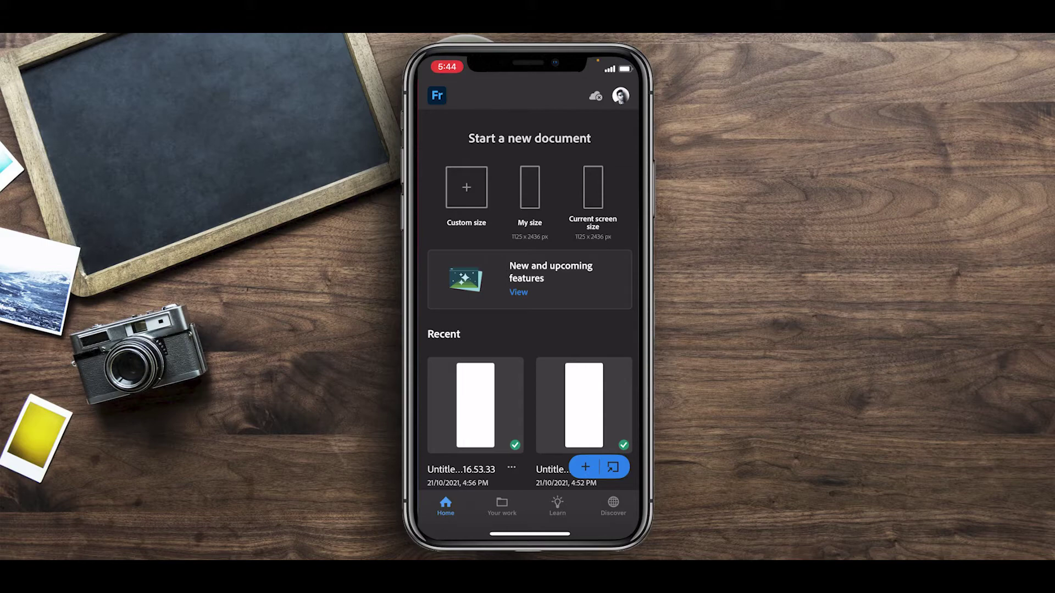
Choose the My size preset (1125 × 2436 px) under Start a new document.
{"action": "scroll", "coordinate": [530, 289], "scroll_direction": "down", "scroll_amount": 5}
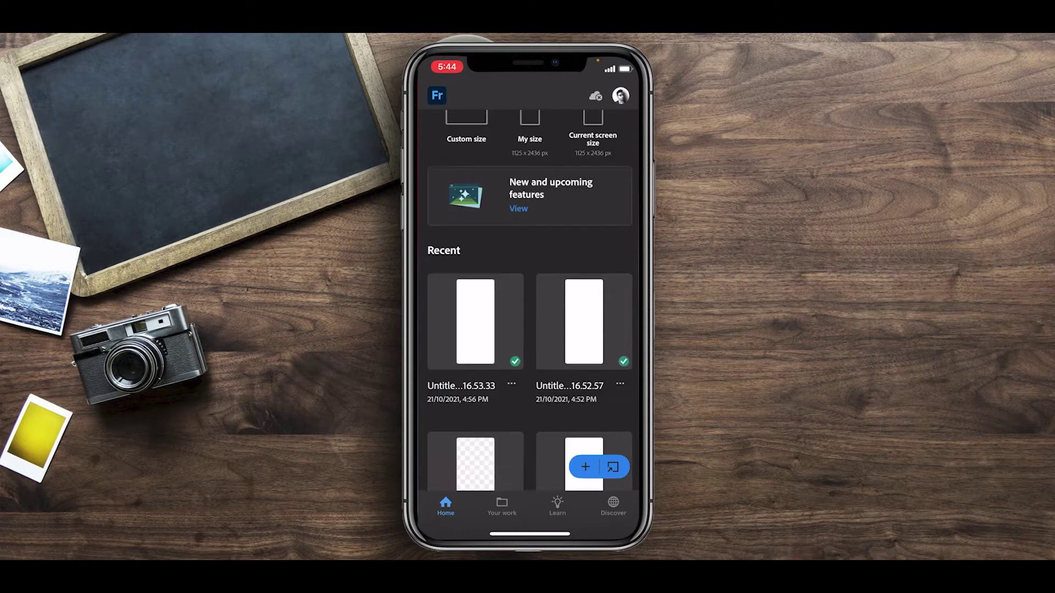
{"action": "scroll", "coordinate": [530, 289], "scroll_direction": "up", "scroll_amount": 5}
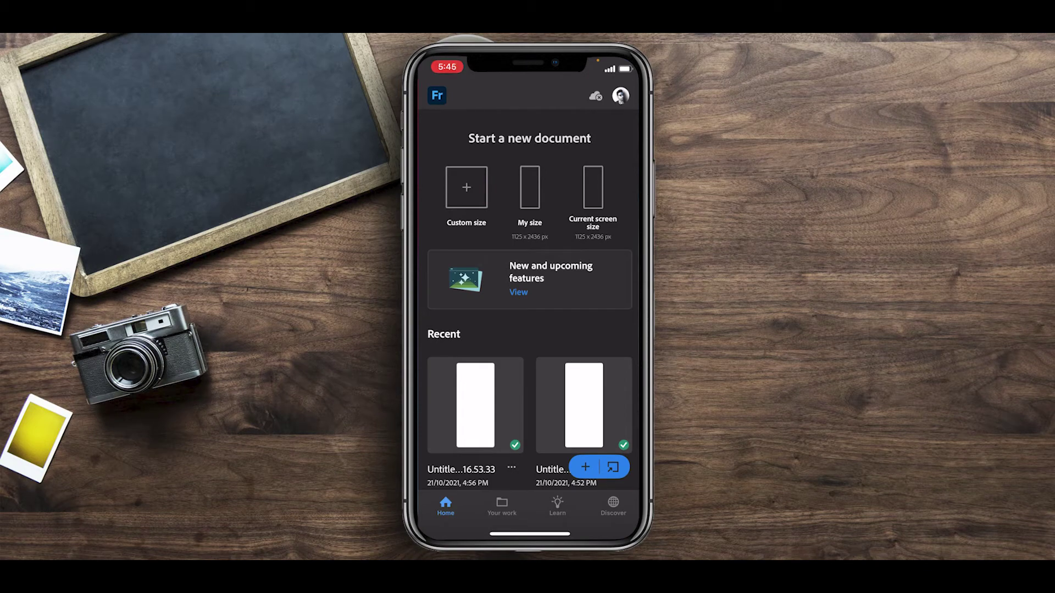
{"action": "left_click", "coordinate": [530, 187]}
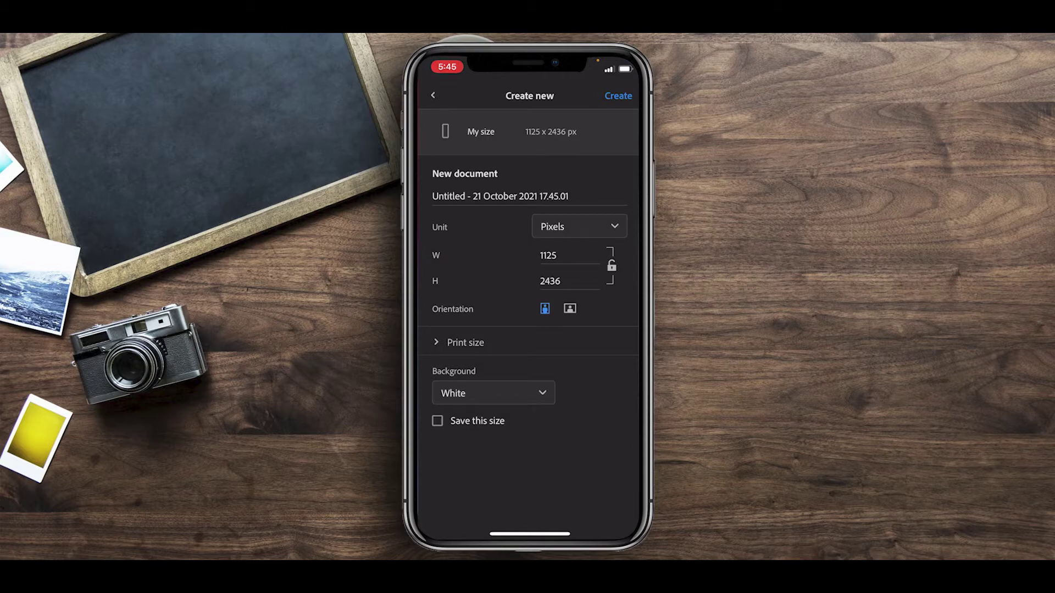
Lock the width-to-height ratio, keeping portrait orientation and Pixels units.
{"action": "left_click", "coordinate": [611, 266]}
{"action": "left_click", "coordinate": [570, 308]}
{"action": "left_click", "coordinate": [544, 309]}
{"action": "left_click", "coordinate": [579, 227]}
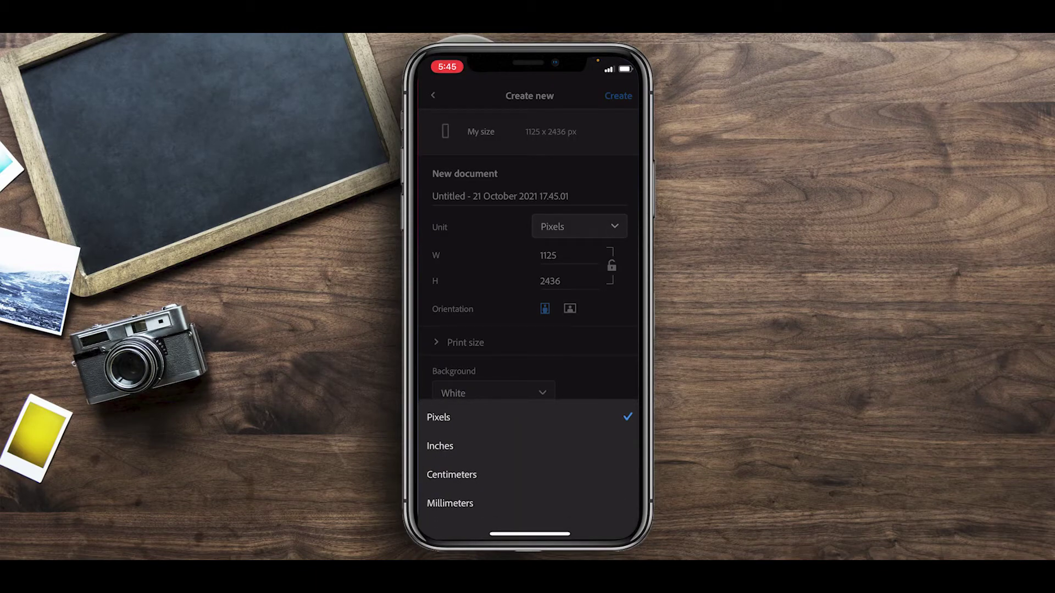
{"action": "left_click", "coordinate": [438, 417]}
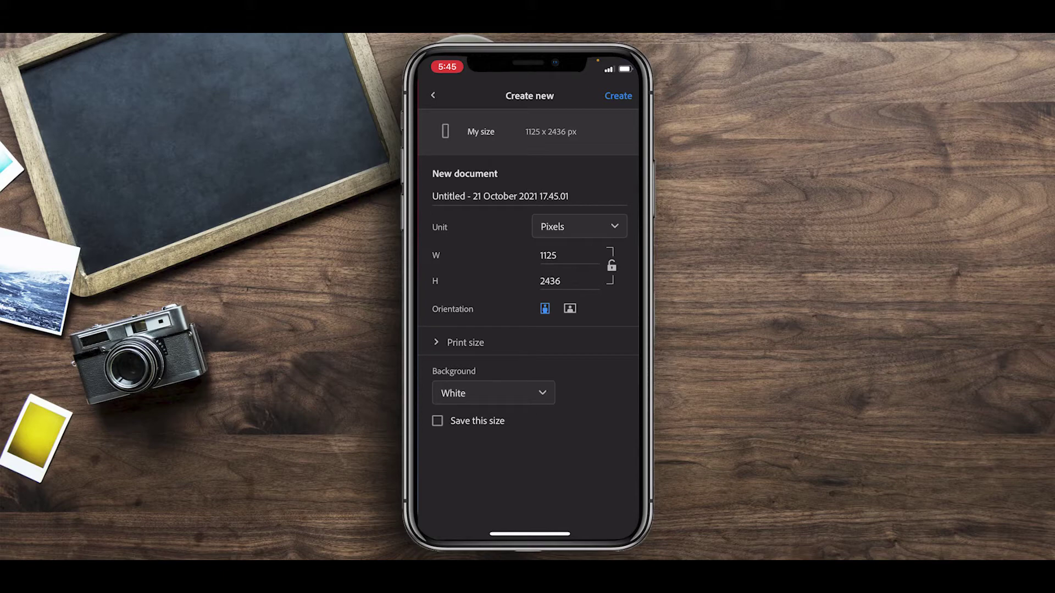
Save the canvas size as a preset and set the print resolution to 150 ppi.
{"action": "left_click", "coordinate": [437, 421]}
{"action": "left_click", "coordinate": [465, 342]}
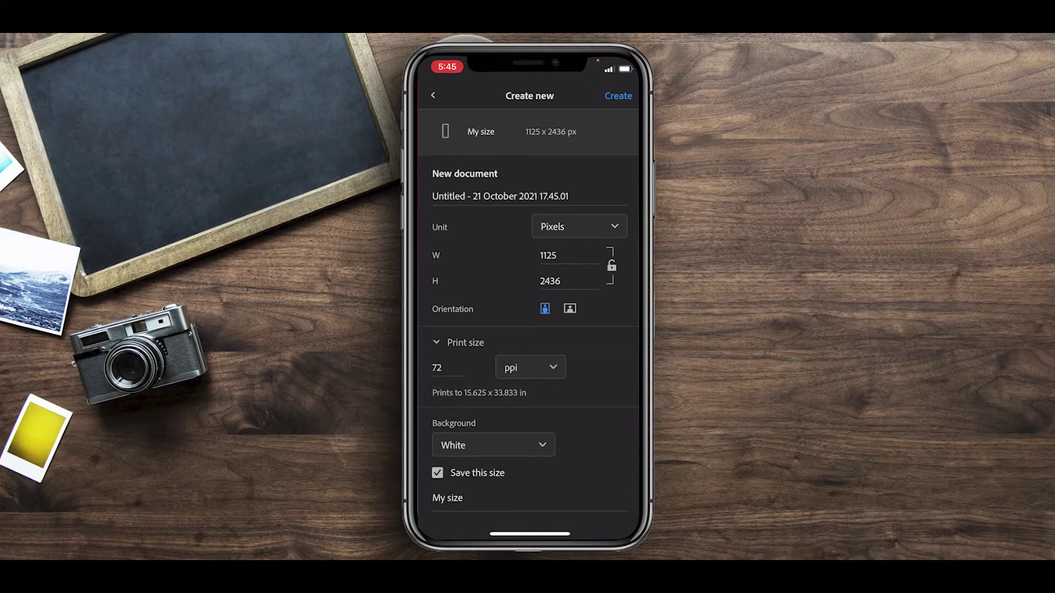
{"action": "left_click", "coordinate": [440, 368]}
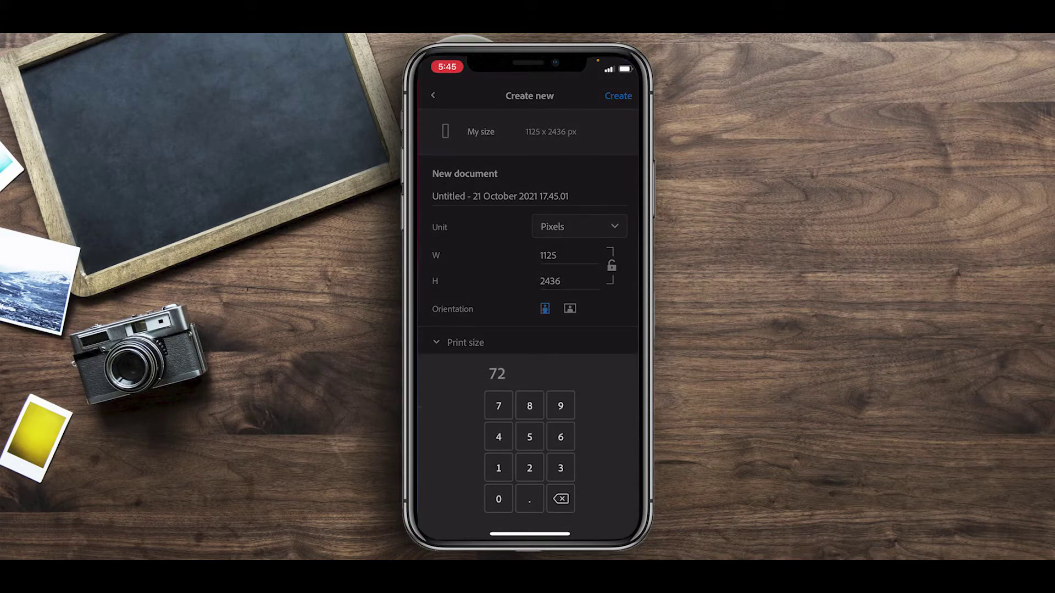
{"action": "key", "text": "BackSpace"}
{"action": "key", "text": "BackSpace"}
{"action": "type", "text": "15"}
{"action": "type", "text": "0"}
Keep the white background and create the document.
{"action": "left_click", "coordinate": [493, 445]}
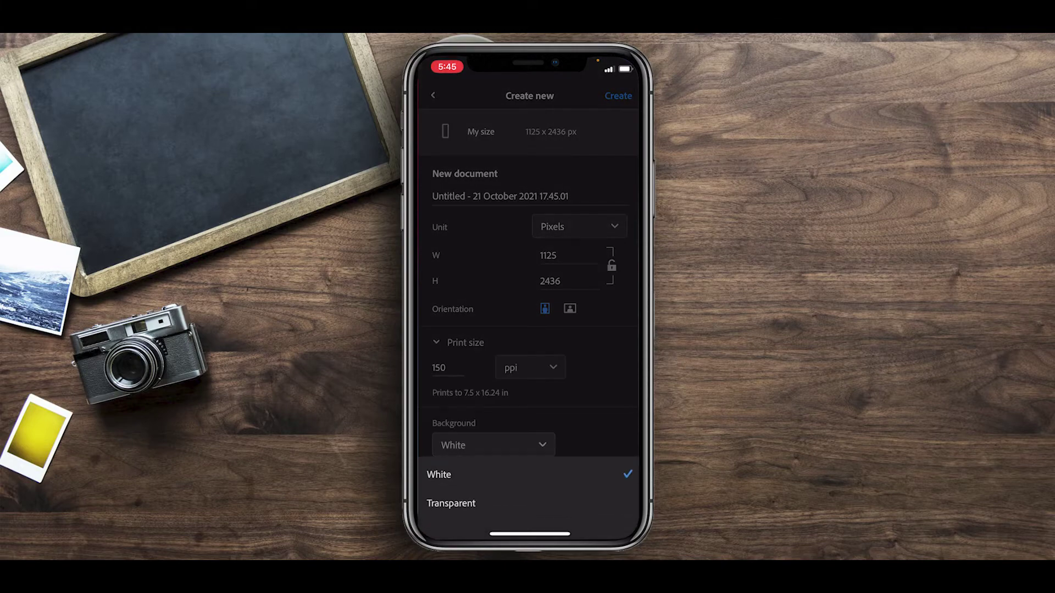
{"action": "left_click", "coordinate": [438, 474]}
{"action": "scroll", "coordinate": [529, 319], "scroll_direction": "down", "scroll_amount": 2}
{"action": "scroll", "coordinate": [529, 330], "scroll_direction": "up", "scroll_amount": 2}
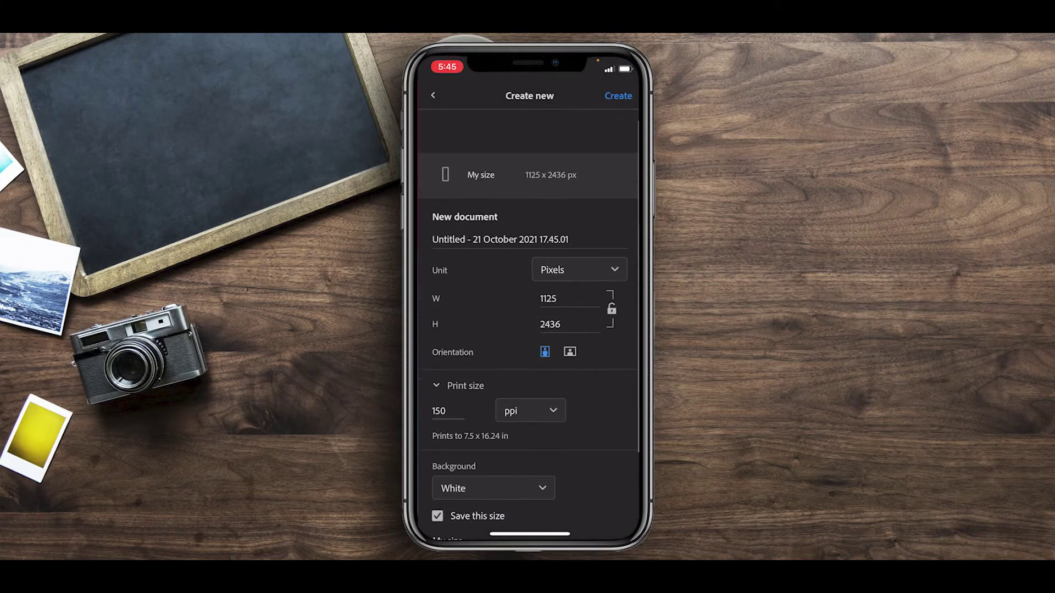
{"action": "left_click", "coordinate": [618, 96]}
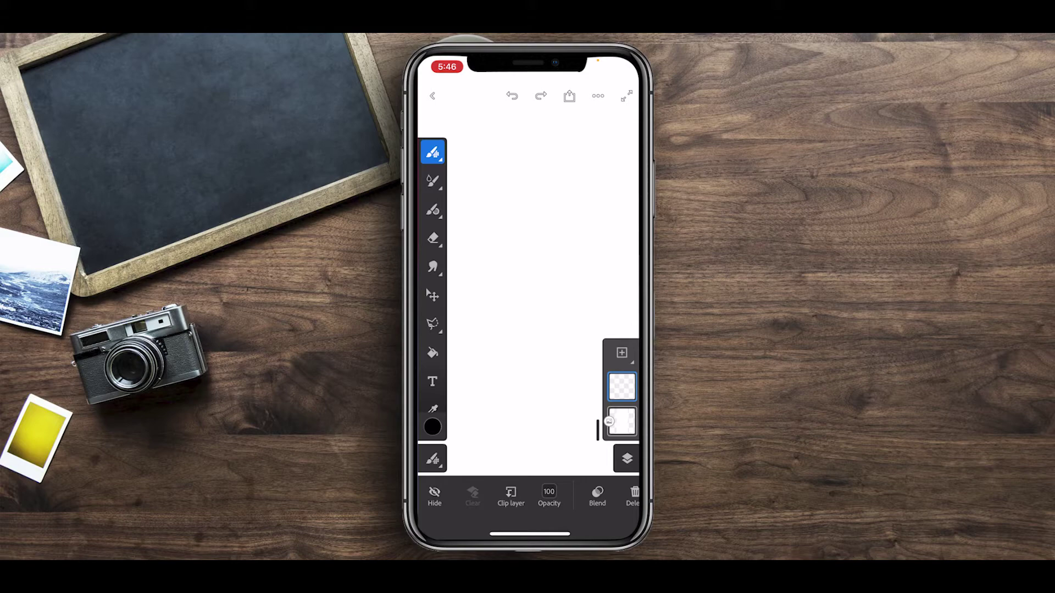
Look through the Share and Settings & Help menus, then show the blank canvas full screen.
{"action": "left_click", "coordinate": [570, 96]}
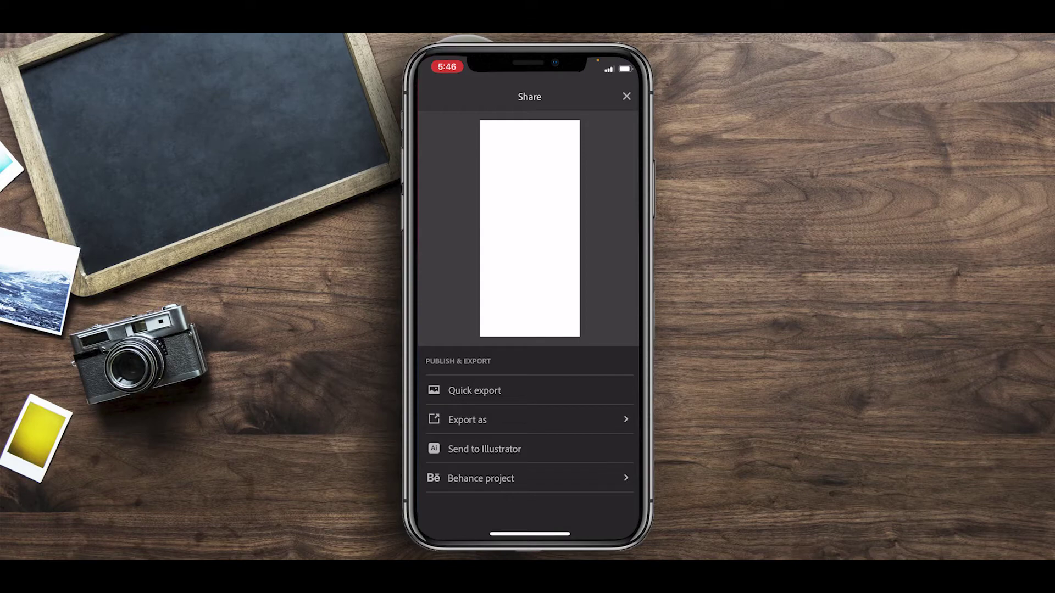
{"action": "left_click", "coordinate": [626, 96]}
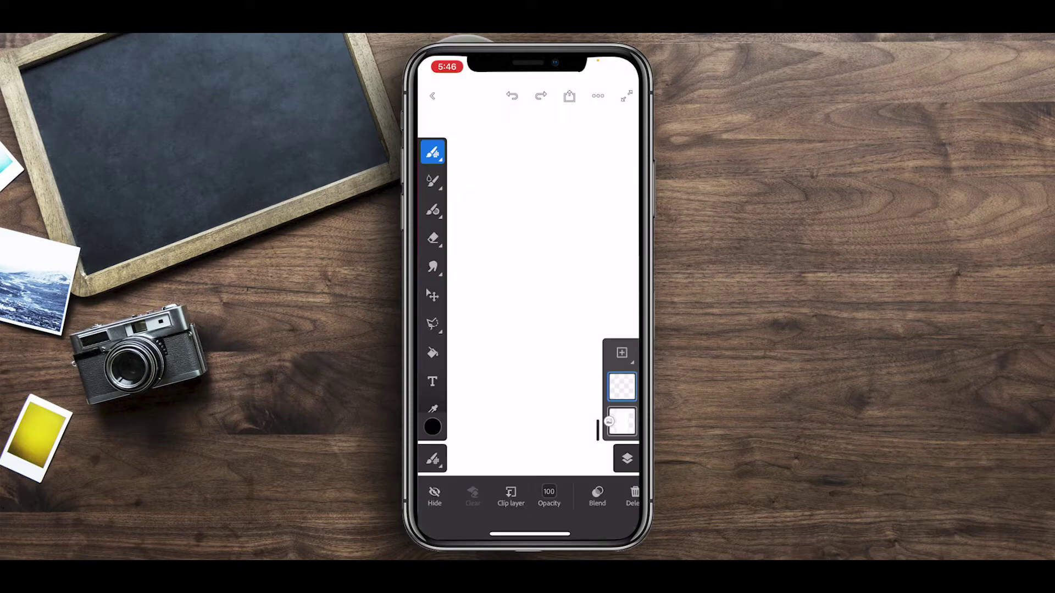
{"action": "left_click", "coordinate": [598, 96]}
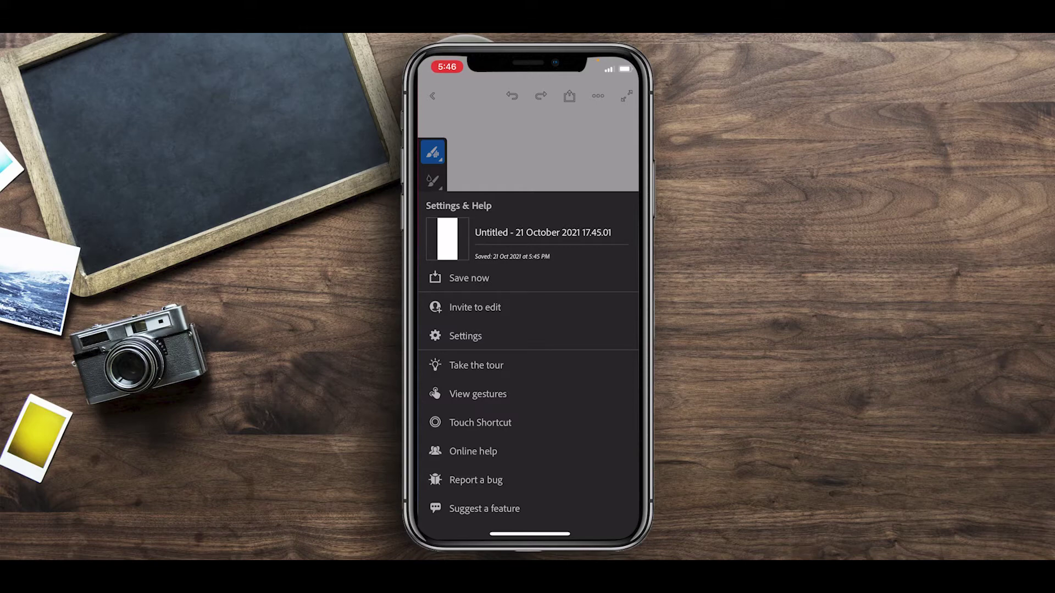
{"action": "left_click", "coordinate": [527, 142]}
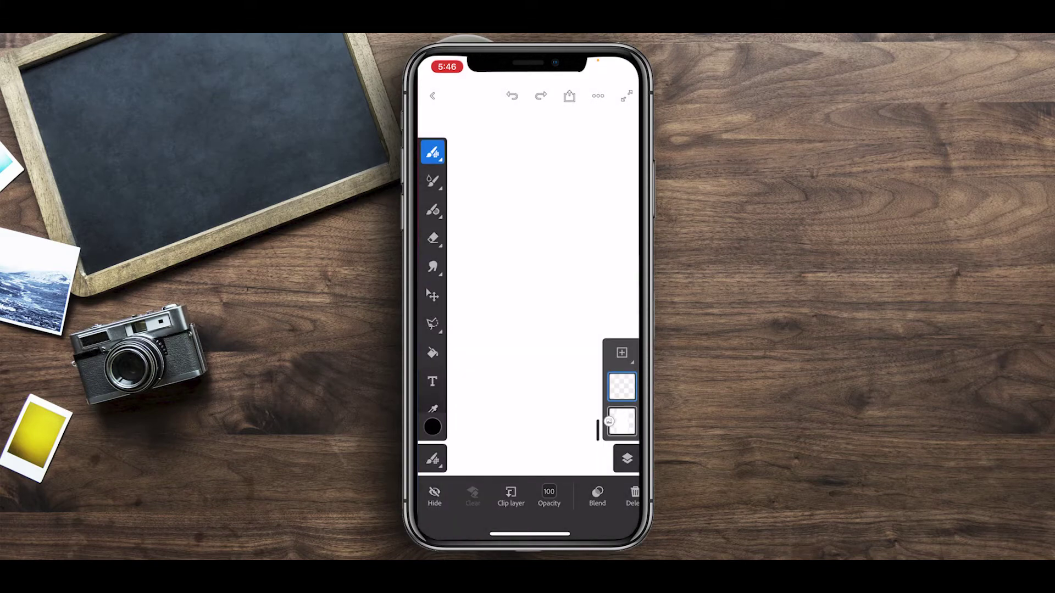
{"action": "left_click", "coordinate": [626, 96]}
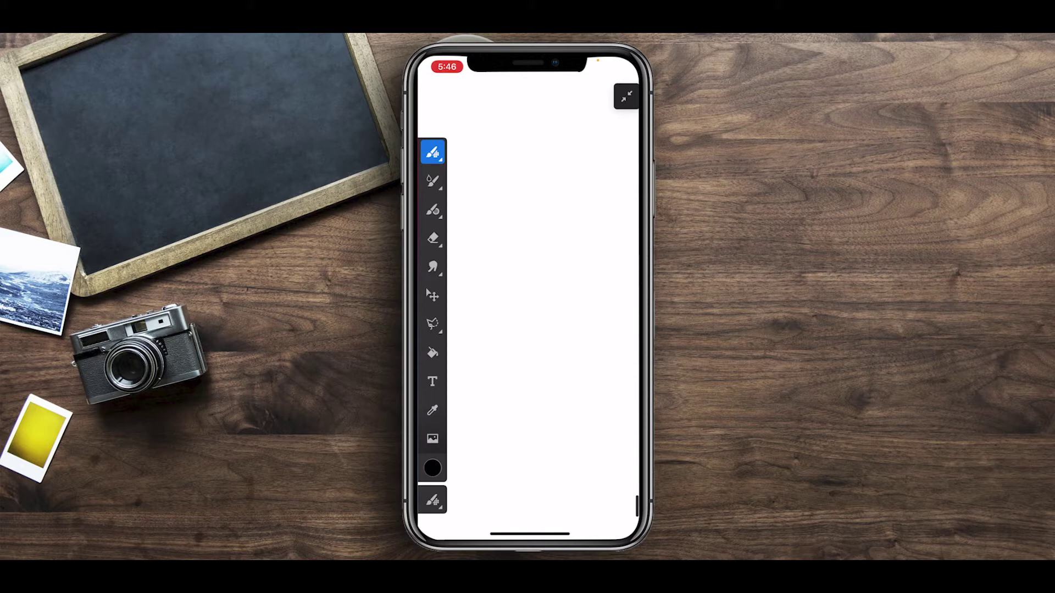
Exit full-screen to bring back the toolbars and layers panel.
{"action": "left_click", "coordinate": [626, 97]}
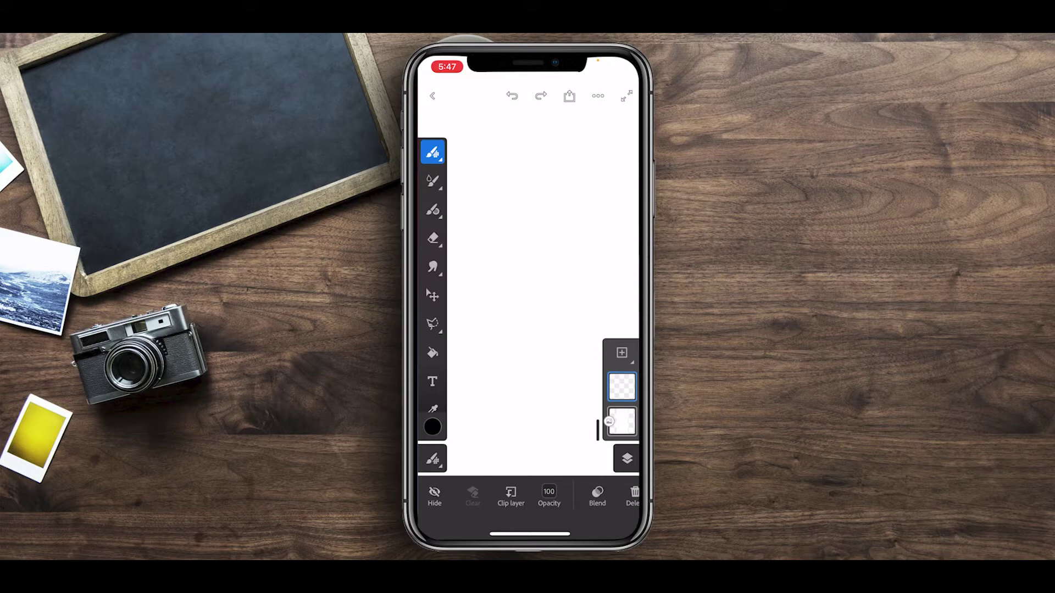
Try a different brush, then return to the first brush.
{"action": "left_click", "coordinate": [433, 210]}
{"action": "mouse_move", "coordinate": [604, 495]}
{"action": "left_mouse_down"}
{"action": "mouse_move", "coordinate": [440, 494]}
{"action": "mouse_move", "coordinate": [605, 495]}
{"action": "left_mouse_up"}
{"action": "left_click", "coordinate": [432, 152]}
Add five empty layers to the layer stack.
{"action": "left_click", "coordinate": [622, 353]}
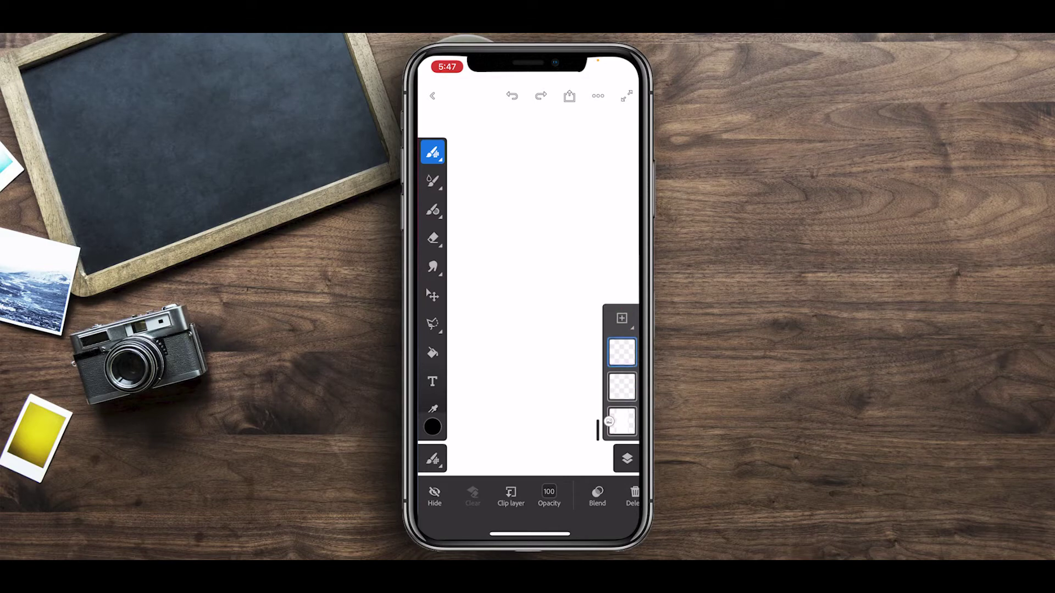
{"action": "left_click", "coordinate": [621, 319]}
{"action": "left_click", "coordinate": [621, 284]}
{"action": "left_click", "coordinate": [621, 249]}
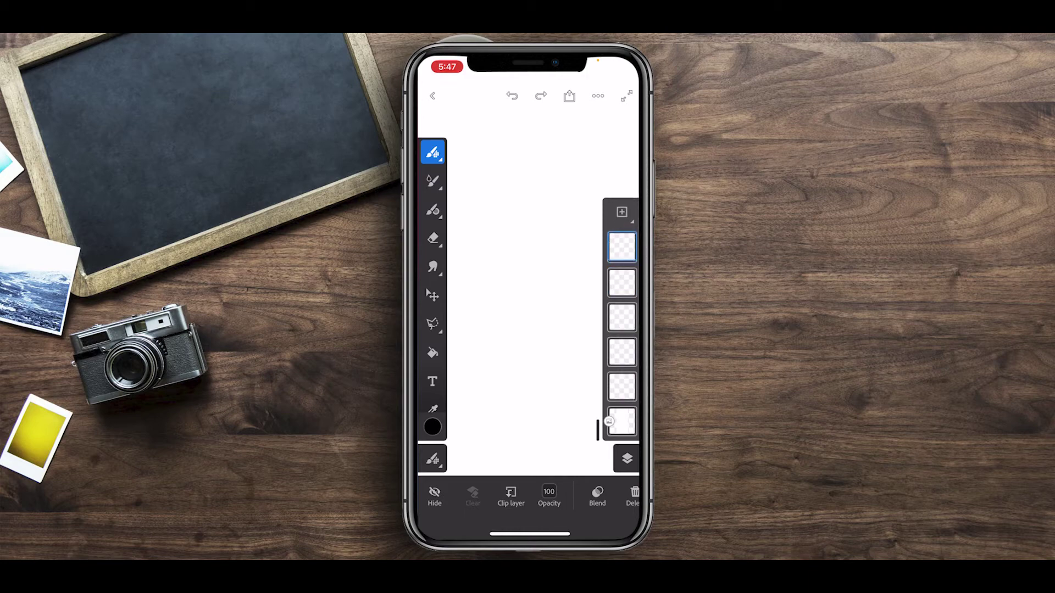
{"action": "left_click", "coordinate": [622, 214]}
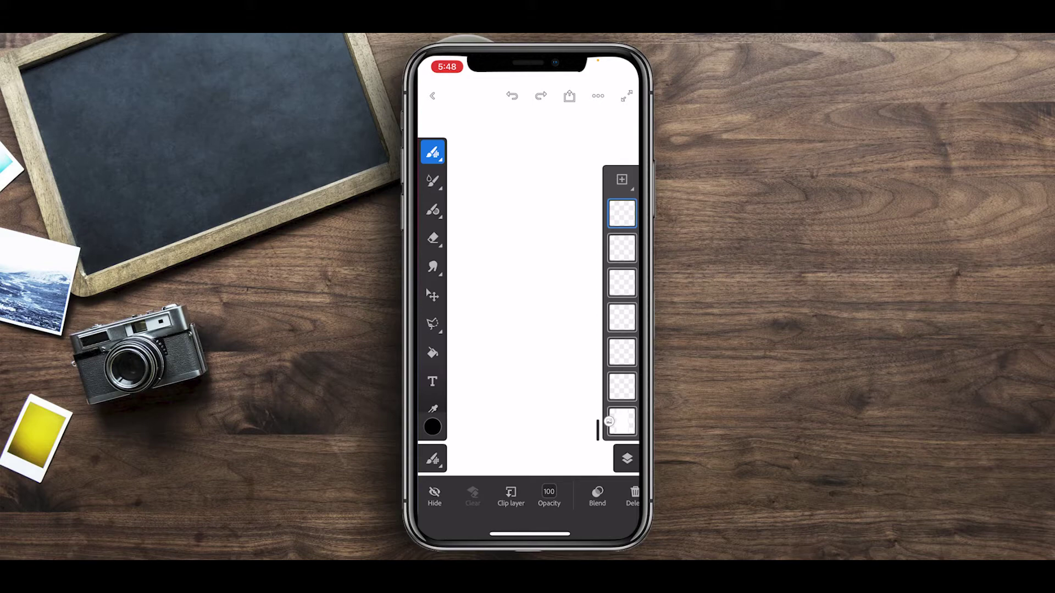
Draw a black zigzag on the top layer, hide and show it, then undo it.
{"action": "mouse_move", "coordinate": [498, 293]}
{"action": "left_mouse_down"}
{"action": "mouse_move", "coordinate": [535, 209]}
{"action": "mouse_move", "coordinate": [566, 277]}
{"action": "mouse_move", "coordinate": [521, 413]}
{"action": "left_mouse_up"}
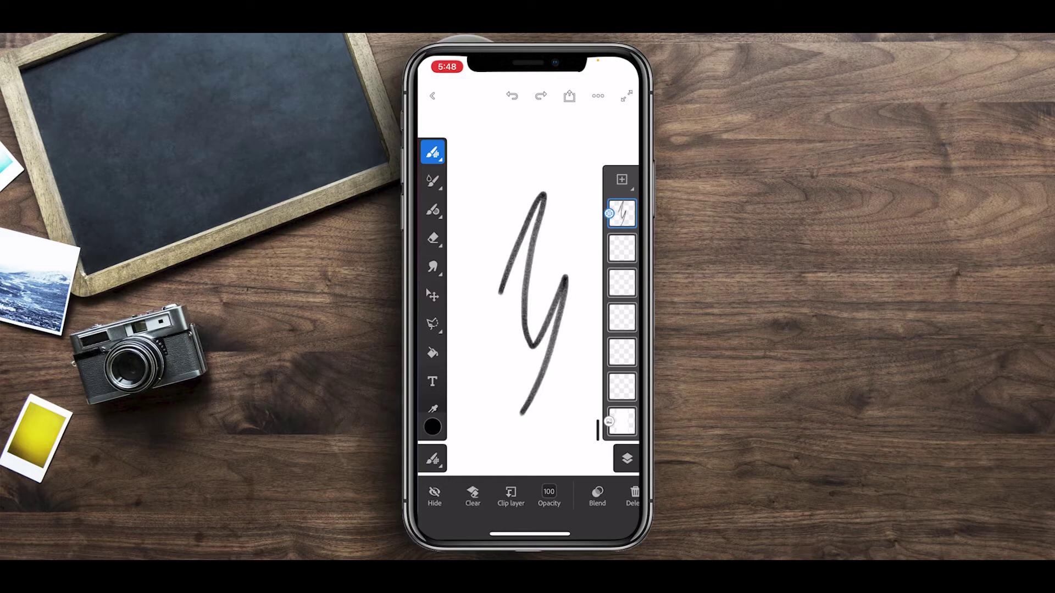
{"action": "left_click", "coordinate": [434, 496]}
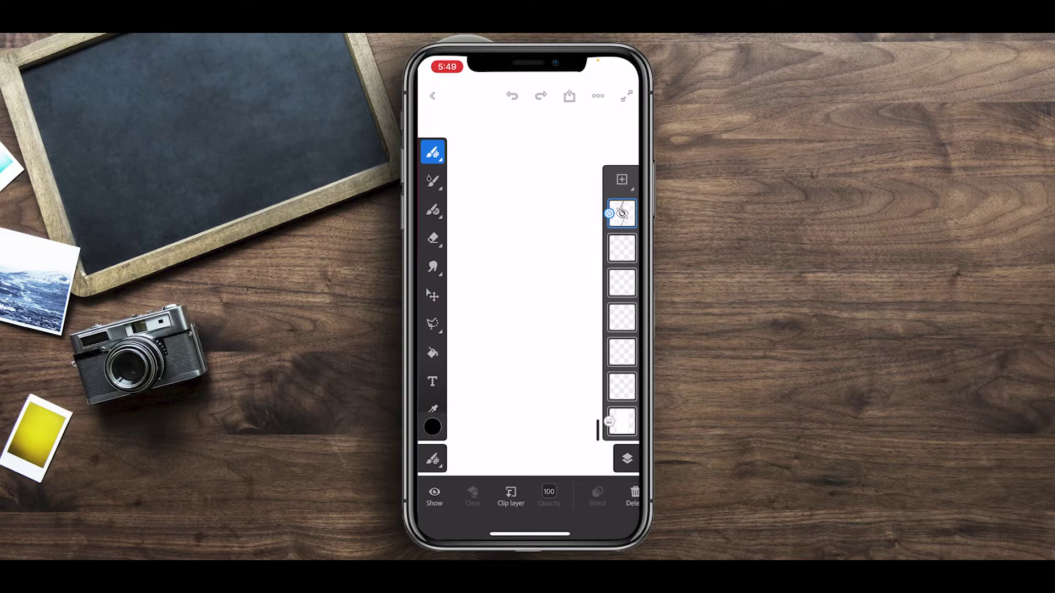
{"action": "left_click", "coordinate": [434, 496]}
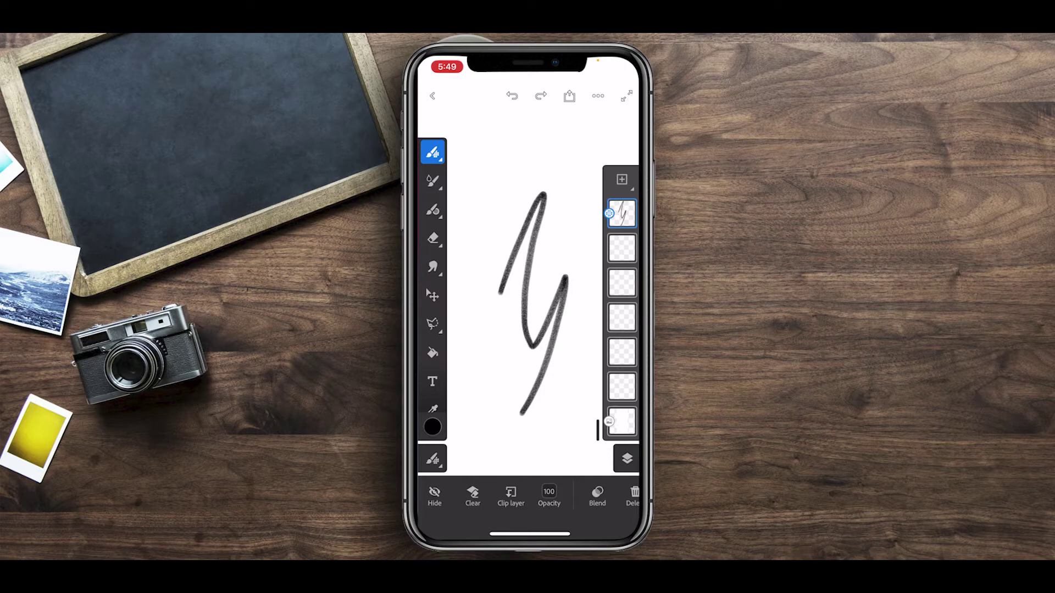
{"action": "key", "text": "ctrl+z"}
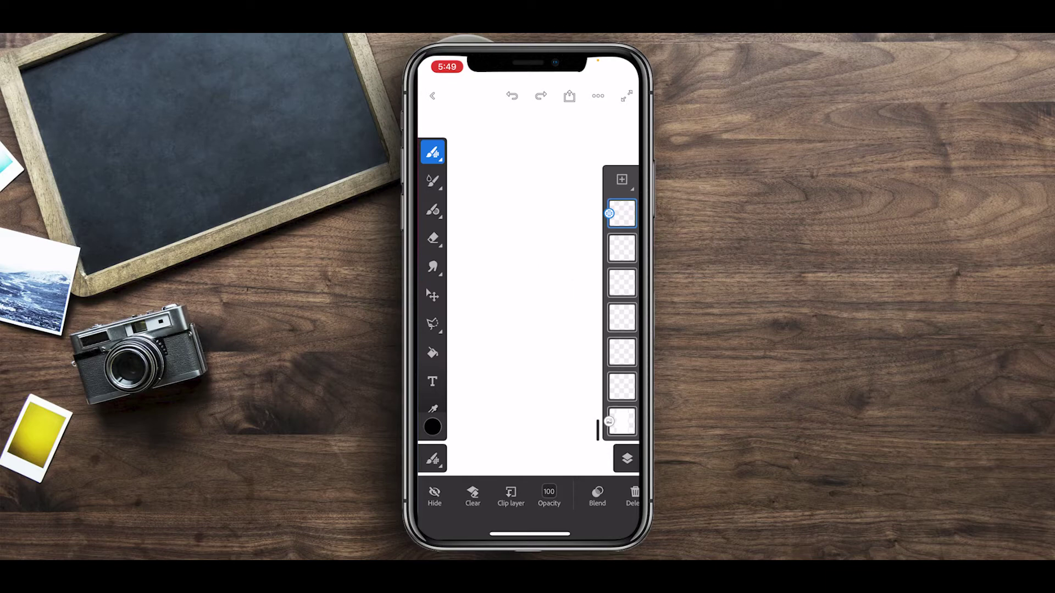
Draw a new zigzag, clip the top layer, then delete that clipped layer.
{"action": "mouse_move", "coordinate": [479, 395]}
{"action": "left_mouse_down"}
{"action": "mouse_move", "coordinate": [536, 379]}
{"action": "mouse_move", "coordinate": [571, 415]}
{"action": "left_mouse_up"}
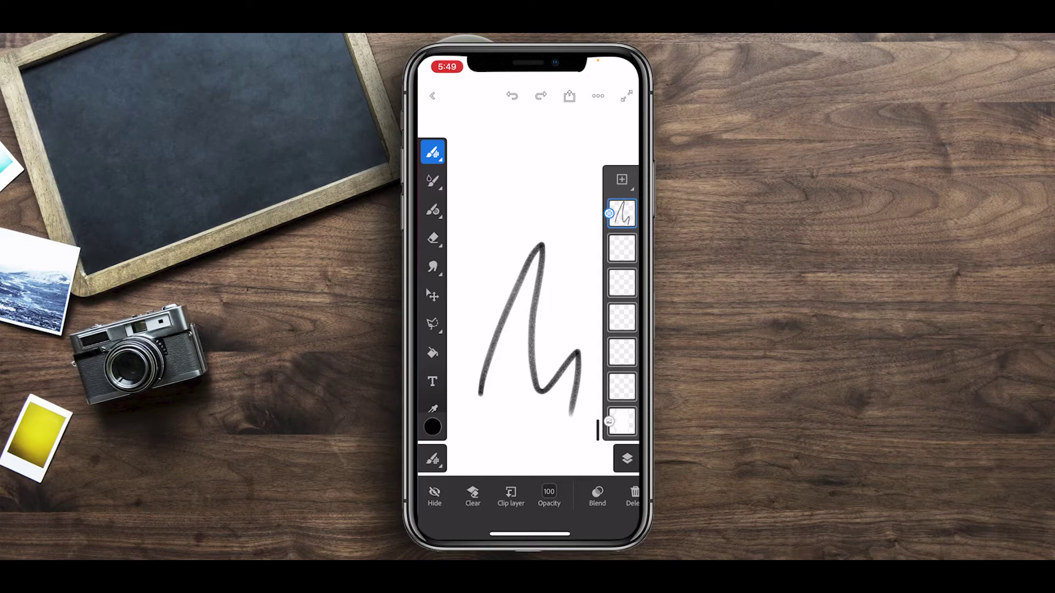
{"action": "left_click", "coordinate": [511, 496]}
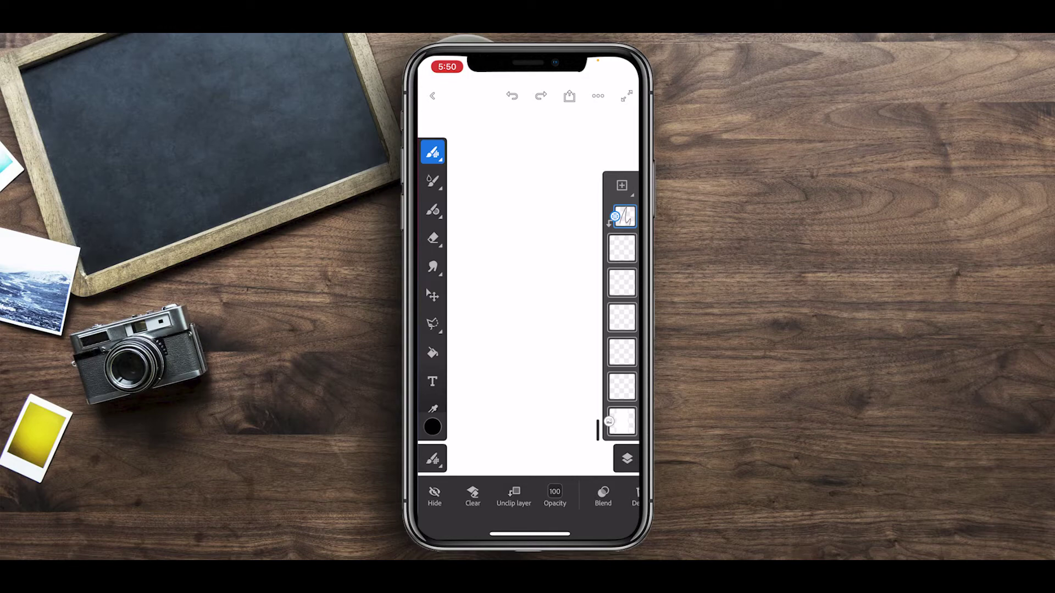
{"action": "key", "text": "Delete"}
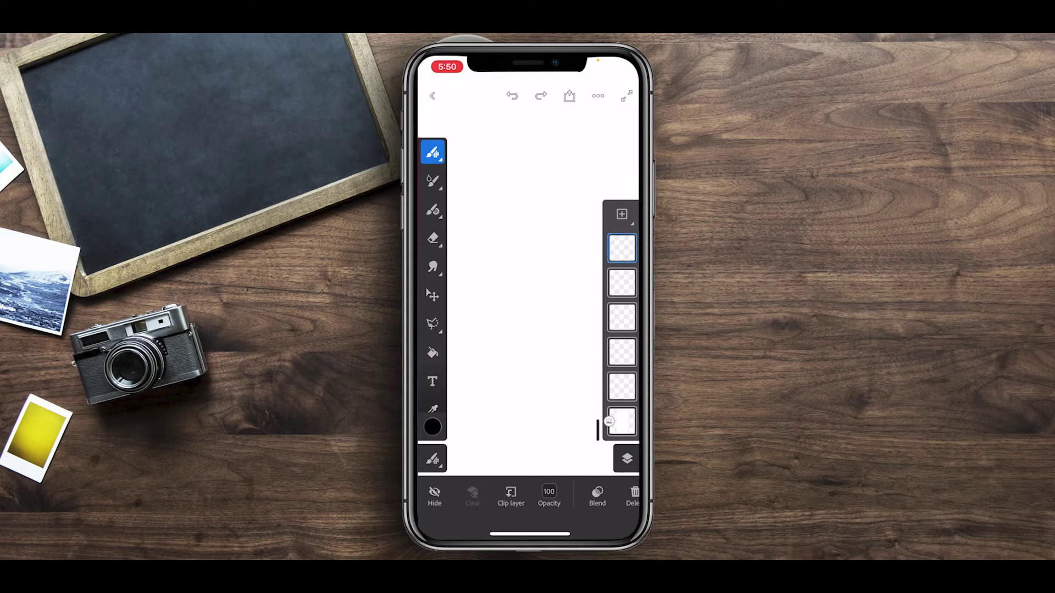
{"action": "left_click", "coordinate": [622, 282]}
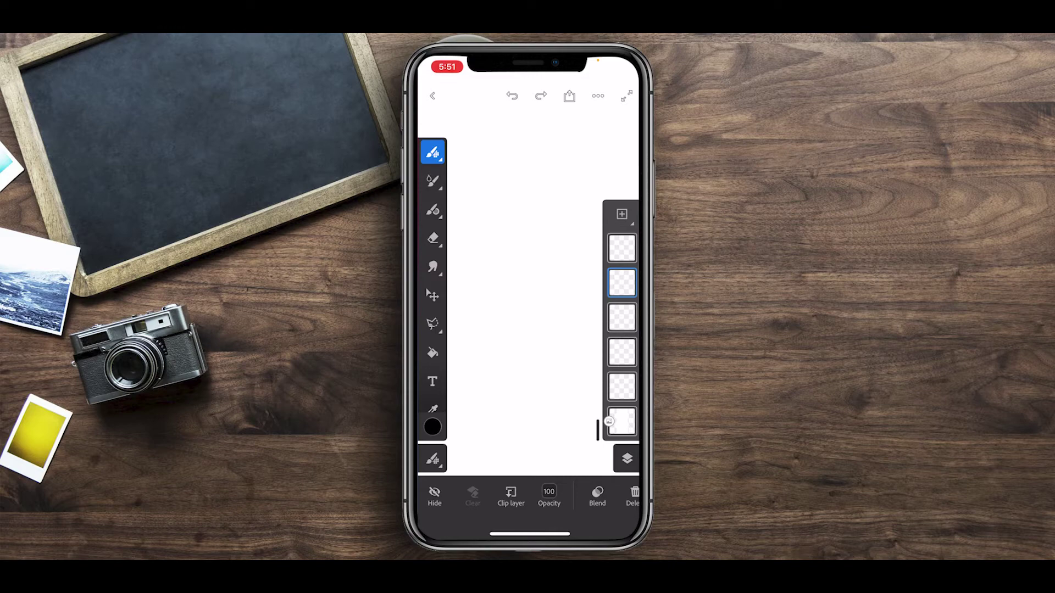
Paint four black vertical scribble strokes on the second layer, then clip the empty top layer to it.
{"action": "mouse_move", "coordinate": [521, 205]}
{"action": "left_mouse_down"}
{"action": "mouse_move", "coordinate": [482, 249]}
{"action": "mouse_move", "coordinate": [516, 324]}
{"action": "mouse_move", "coordinate": [508, 349]}
{"action": "left_mouse_up"}
{"action": "left_click_drag", "start_coordinate": [501, 225], "coordinate": [511, 351]}
{"action": "left_click_drag", "start_coordinate": [531, 190], "coordinate": [515, 349]}
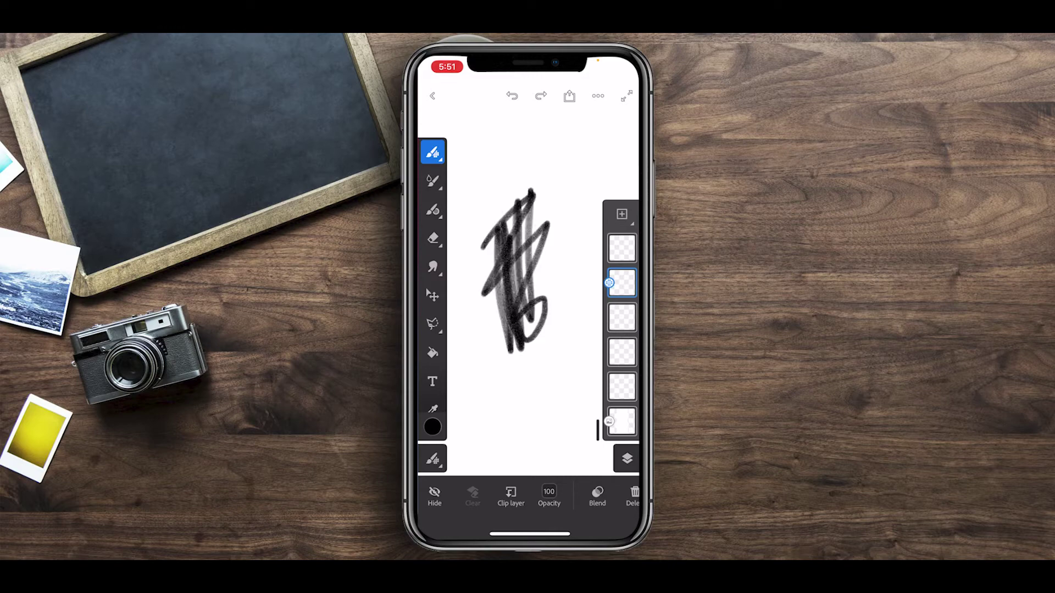
{"action": "left_click_drag", "start_coordinate": [544, 209], "coordinate": [534, 324]}
{"action": "left_click", "coordinate": [622, 248]}
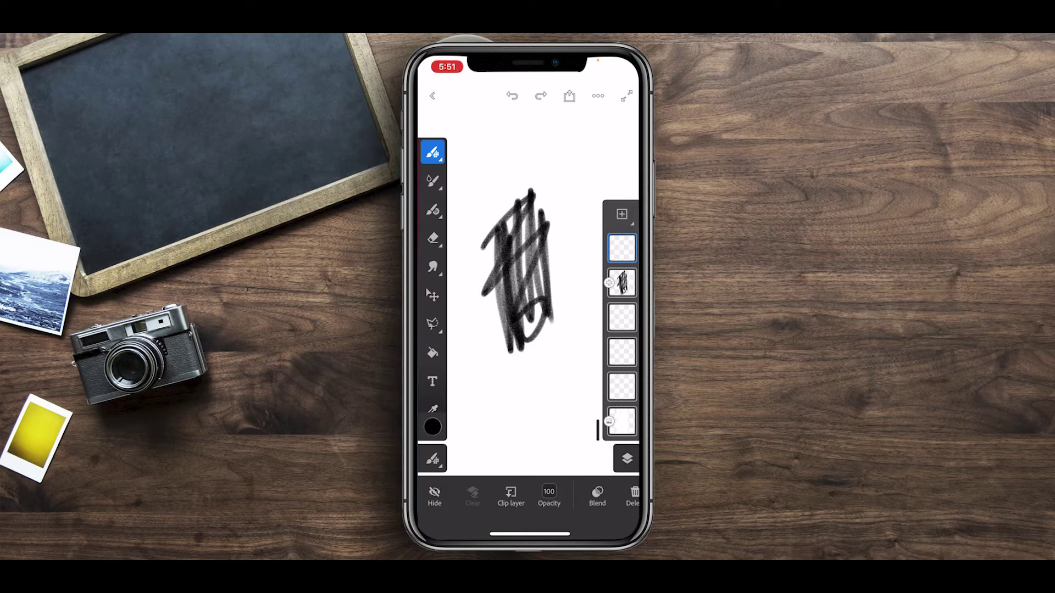
{"action": "left_click", "coordinate": [511, 496]}
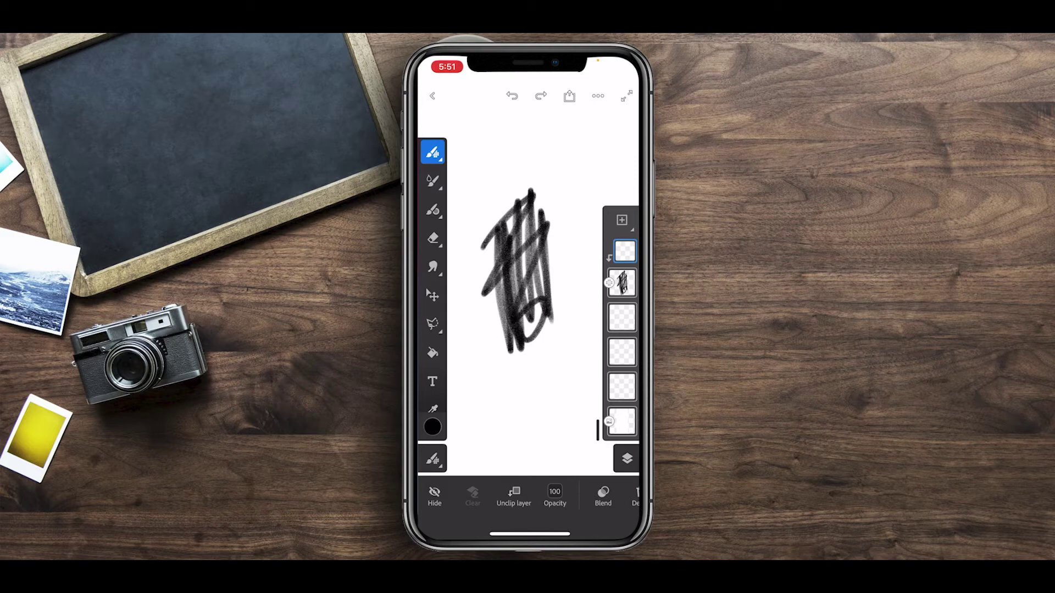
Set the brush colour to red and paint the first red strokes over the scribble.
{"action": "left_click", "coordinate": [432, 427]}
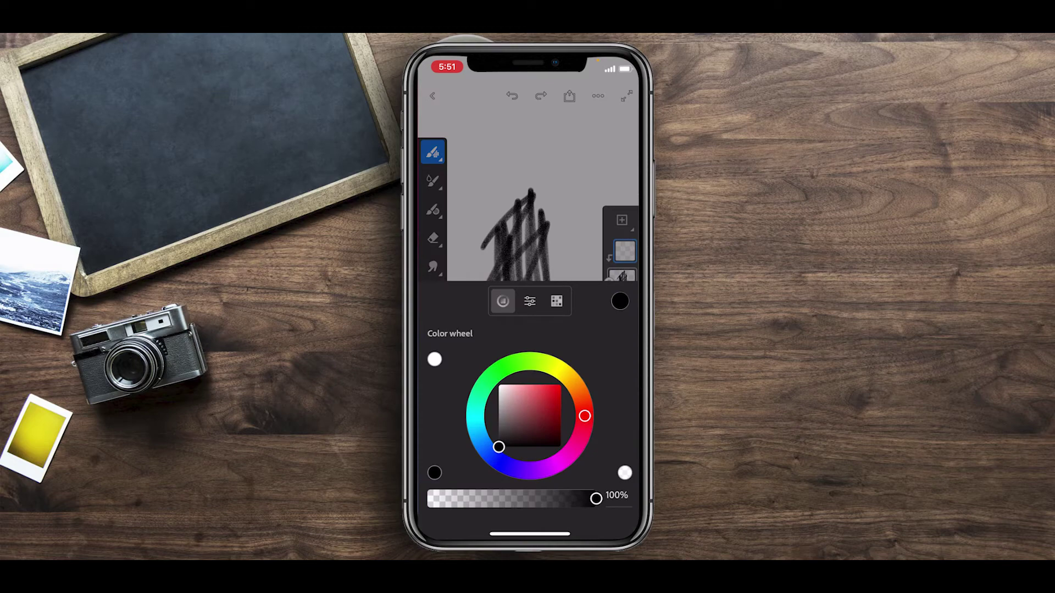
{"action": "left_click_drag", "start_coordinate": [508, 409], "coordinate": [559, 393]}
{"action": "left_click", "coordinate": [528, 165]}
{"action": "left_click_drag", "start_coordinate": [531, 192], "coordinate": [499, 286]}
{"action": "left_click_drag", "start_coordinate": [543, 213], "coordinate": [500, 313]}
{"action": "left_click_drag", "start_coordinate": [534, 257], "coordinate": [511, 341]}
{"action": "left_click_drag", "start_coordinate": [549, 279], "coordinate": [520, 349]}
Cover the remaining lower-right, upper-left and middle black marks with red.
{"action": "mouse_move", "coordinate": [551, 301]}
{"action": "left_mouse_down"}
{"action": "mouse_move", "coordinate": [537, 331]}
{"action": "mouse_move", "coordinate": [507, 329]}
{"action": "left_mouse_up"}
{"action": "mouse_move", "coordinate": [530, 192]}
{"action": "left_mouse_down"}
{"action": "mouse_move", "coordinate": [497, 258]}
{"action": "mouse_move", "coordinate": [484, 248]}
{"action": "left_mouse_up"}
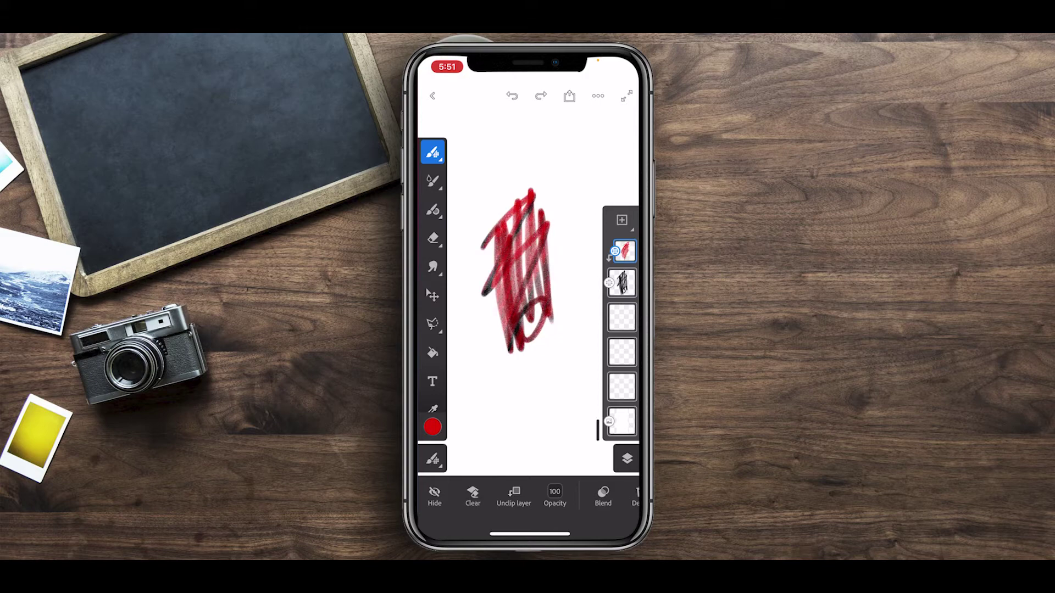
{"action": "left_click_drag", "start_coordinate": [530, 203], "coordinate": [532, 316]}
{"action": "mouse_move", "coordinate": [520, 220]}
{"action": "left_mouse_down"}
{"action": "mouse_move", "coordinate": [522, 328]}
{"action": "mouse_move", "coordinate": [508, 351]}
{"action": "left_mouse_up"}
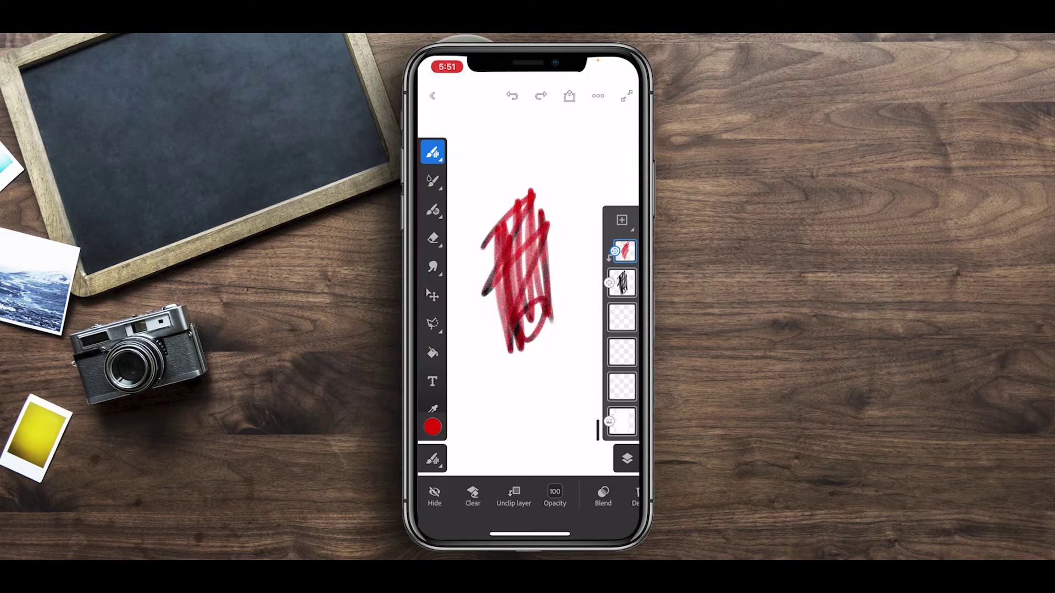
{"action": "scroll", "coordinate": [524, 299], "scroll_direction": "up", "scroll_amount": 3}
{"action": "scroll", "coordinate": [524, 299], "scroll_direction": "up", "scroll_amount": 2}
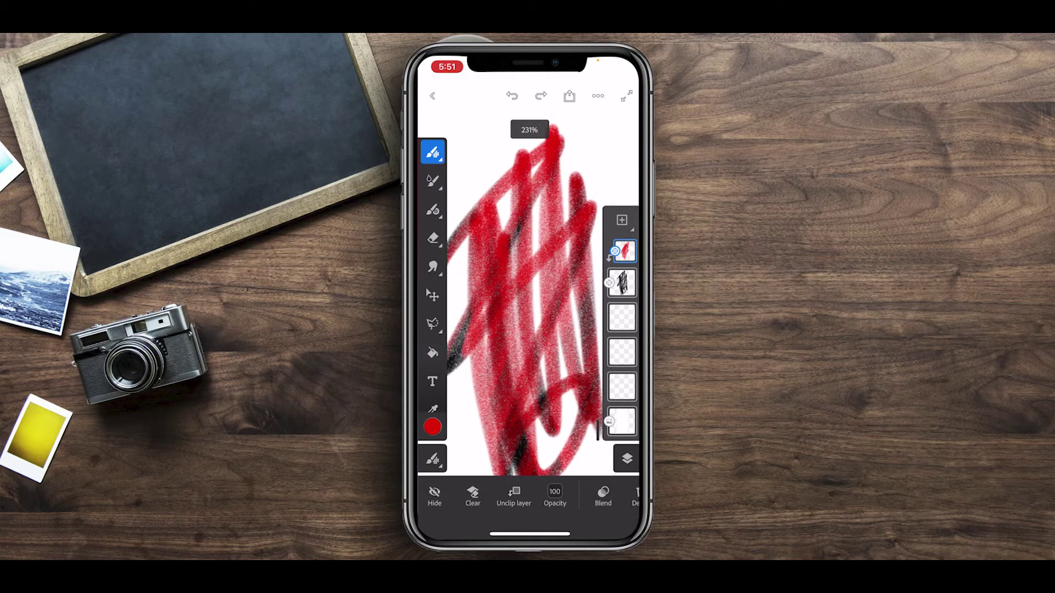
{"action": "scroll", "coordinate": [522, 300], "scroll_direction": "down", "scroll_amount": 3}
{"action": "scroll", "coordinate": [522, 299], "scroll_direction": "down", "scroll_amount": 2}
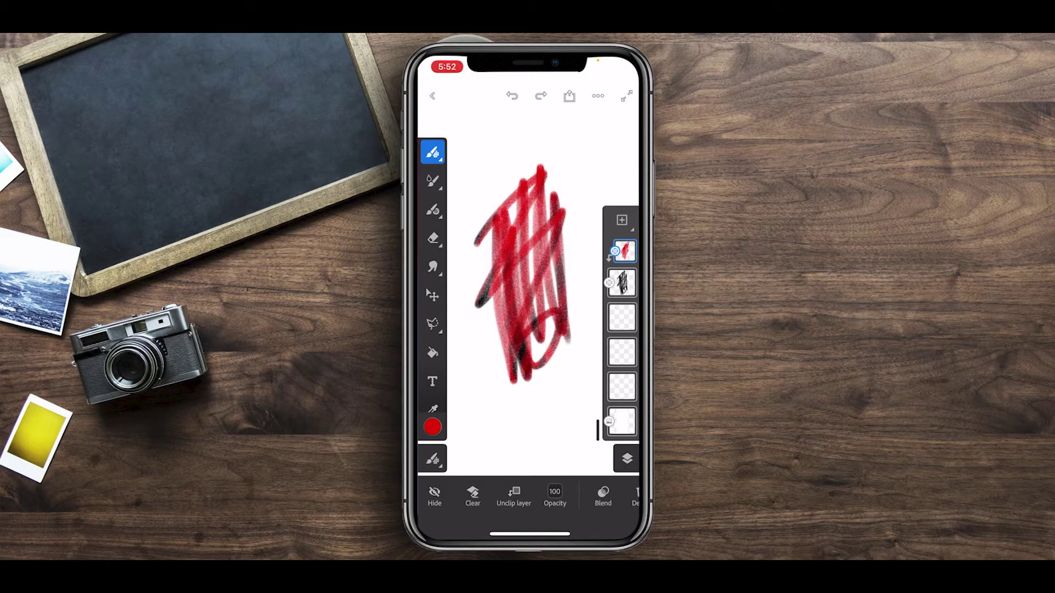
Lower the red layer's opacity, then set the black scribble layer to 67% opacity.
{"action": "left_click", "coordinate": [555, 494]}
{"action": "mouse_move", "coordinate": [628, 467]}
{"action": "left_mouse_down"}
{"action": "mouse_move", "coordinate": [486, 467]}
{"action": "mouse_move", "coordinate": [559, 467]}
{"action": "left_mouse_up"}
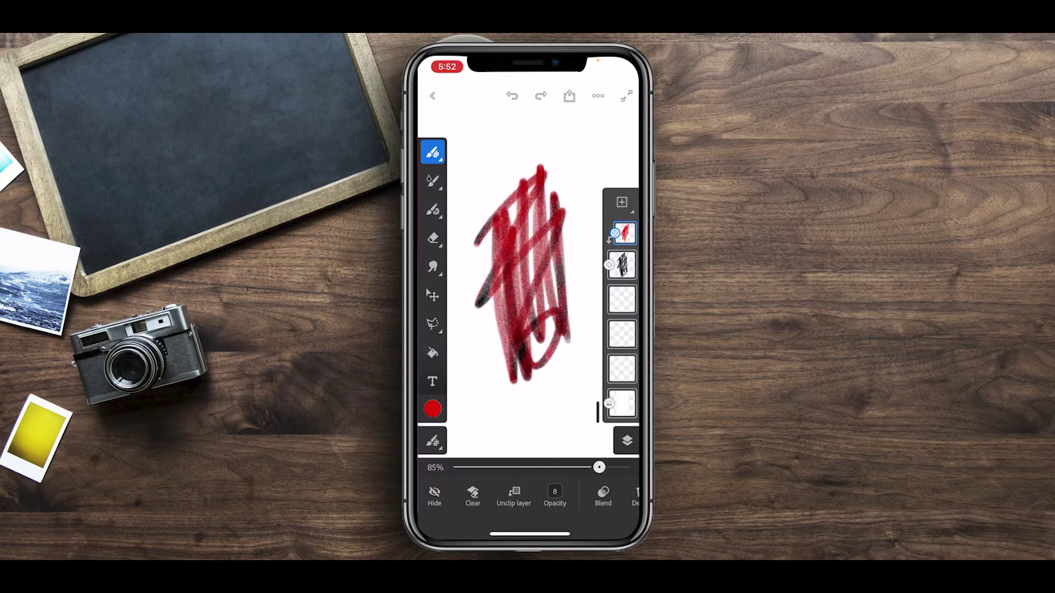
{"action": "left_click", "coordinate": [621, 264]}
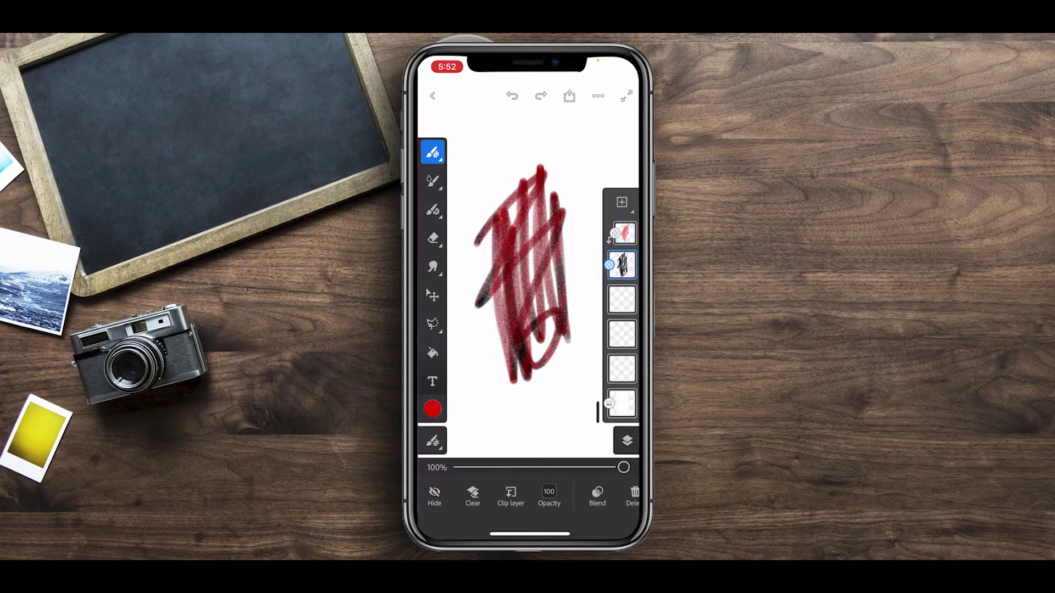
{"action": "left_click_drag", "start_coordinate": [628, 467], "coordinate": [570, 467]}
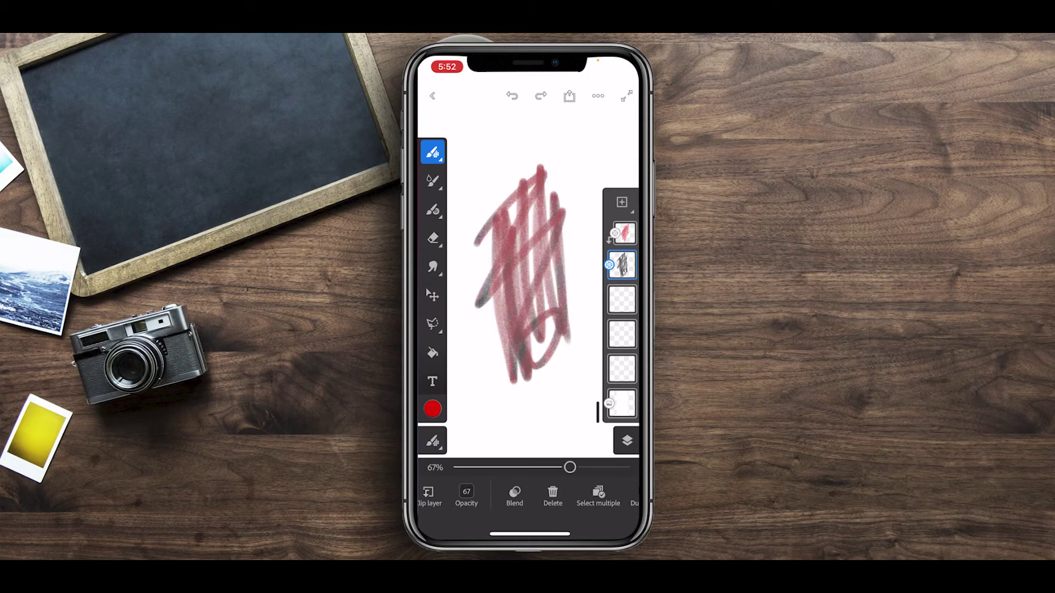
Delete the red layer and raise the scribble layer's opacity to 98.
{"action": "left_click", "coordinate": [624, 233]}
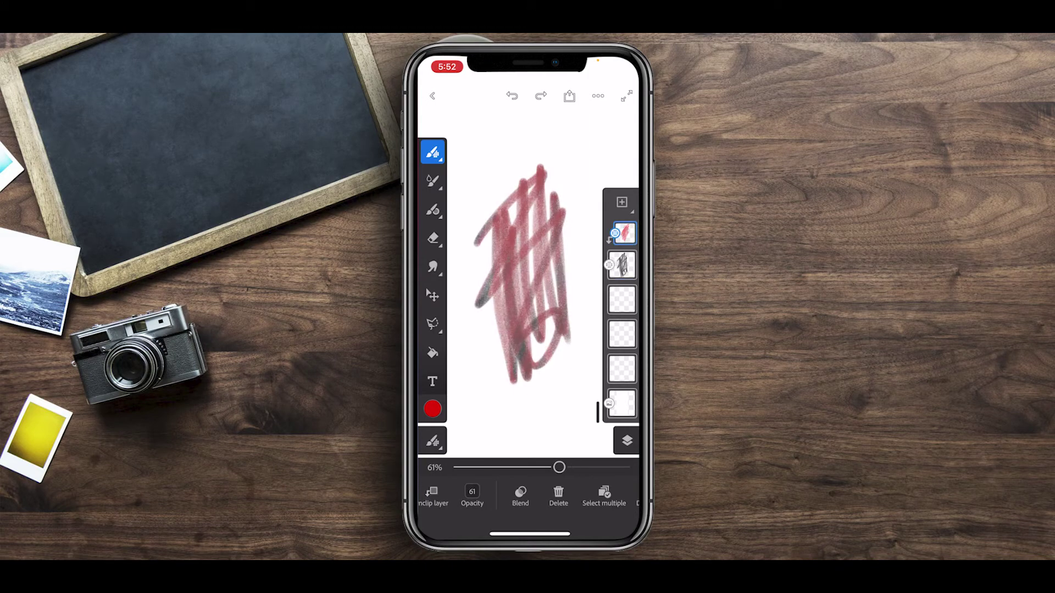
{"action": "left_click", "coordinate": [558, 491]}
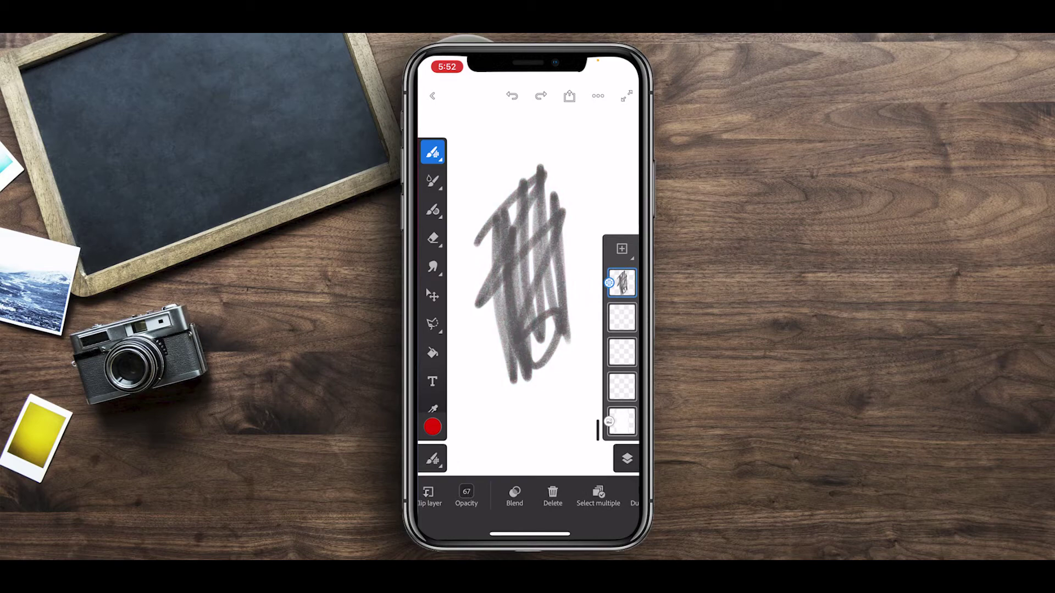
{"action": "left_click", "coordinate": [467, 495]}
{"action": "mouse_move", "coordinate": [527, 494]}
{"action": "left_mouse_down"}
{"action": "mouse_move", "coordinate": [582, 494]}
{"action": "mouse_move", "coordinate": [626, 467]}
{"action": "left_mouse_up"}
Return the scribble to 98% opacity and move the empty layer above it.
{"action": "left_click", "coordinate": [597, 495]}
{"action": "scroll", "coordinate": [528, 434], "scroll_direction": "left", "scroll_amount": 3}
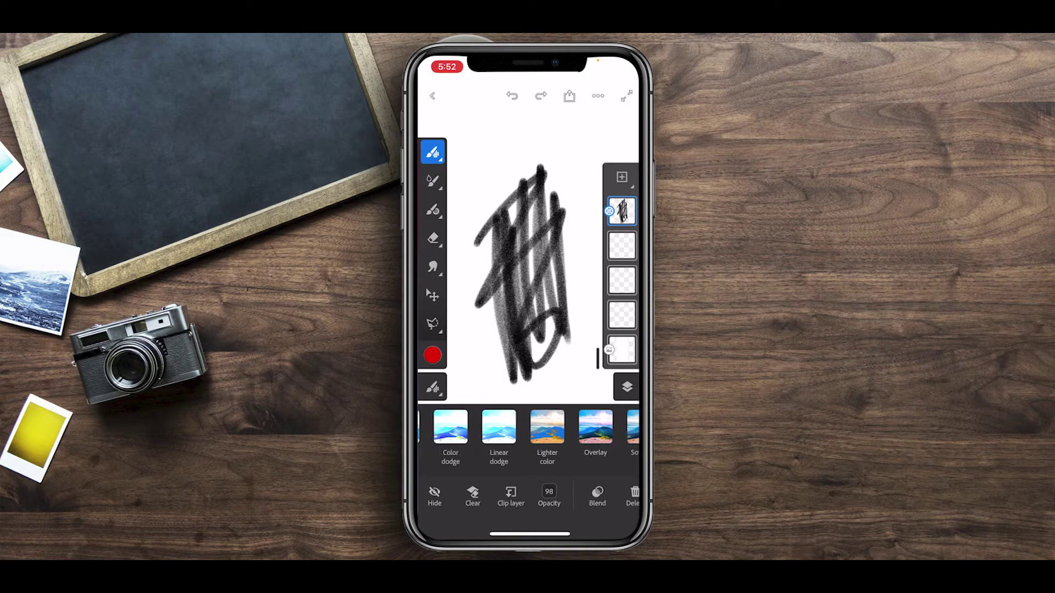
{"action": "scroll", "coordinate": [527, 434], "scroll_direction": "left", "scroll_amount": 3}
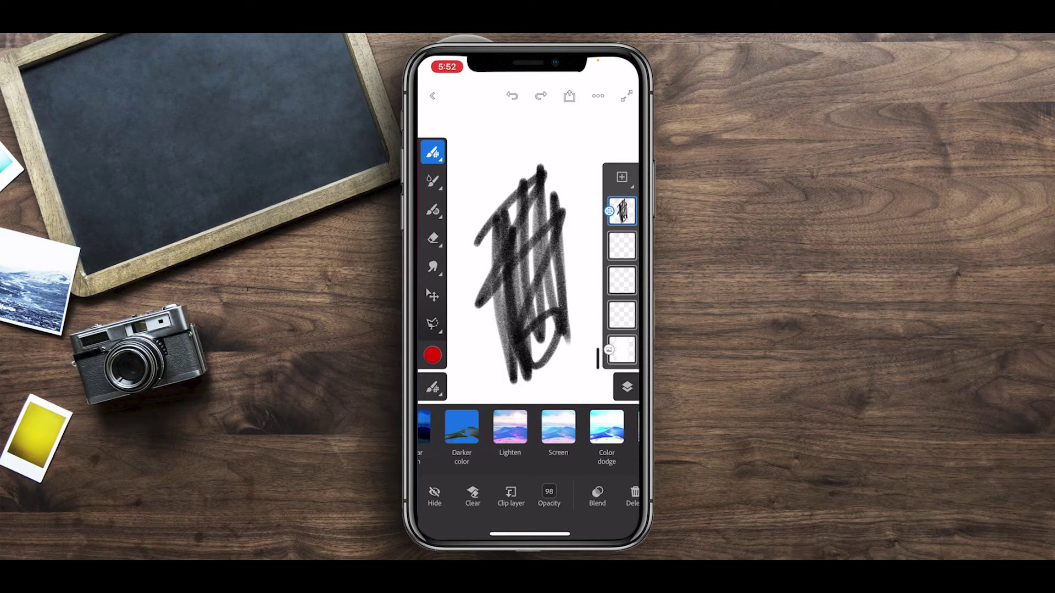
{"action": "left_click", "coordinate": [622, 246]}
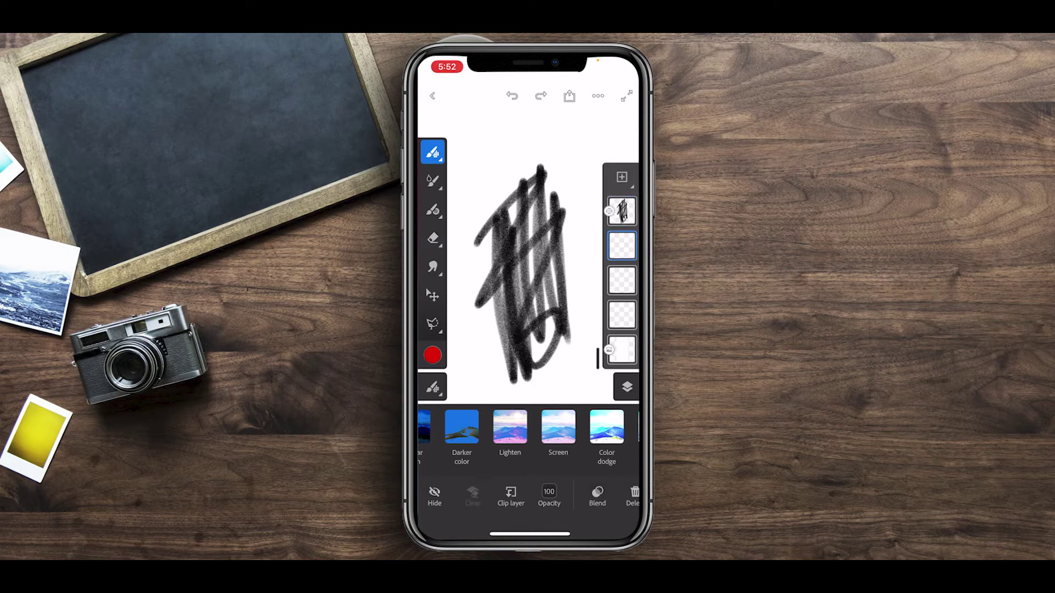
{"action": "left_click_drag", "start_coordinate": [621, 245], "coordinate": [622, 211]}
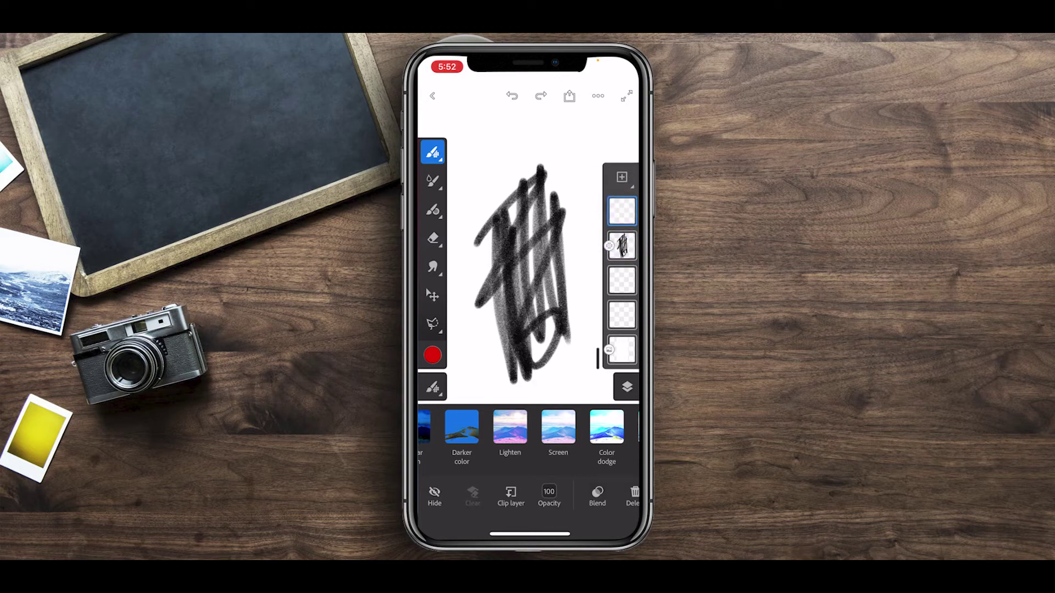
Paint red strokes on the new top layer.
{"action": "left_click_drag", "start_coordinate": [481, 219], "coordinate": [544, 144]}
{"action": "left_click_drag", "start_coordinate": [478, 254], "coordinate": [547, 141]}
{"action": "left_click_drag", "start_coordinate": [490, 326], "coordinate": [572, 169]}
{"action": "left_click_drag", "start_coordinate": [492, 366], "coordinate": [567, 244]}
{"action": "left_click_drag", "start_coordinate": [494, 427], "coordinate": [526, 427]}
Blend the red layer in Lighten, then Color mode, and then delete it.
{"action": "left_click", "coordinate": [542, 427]}
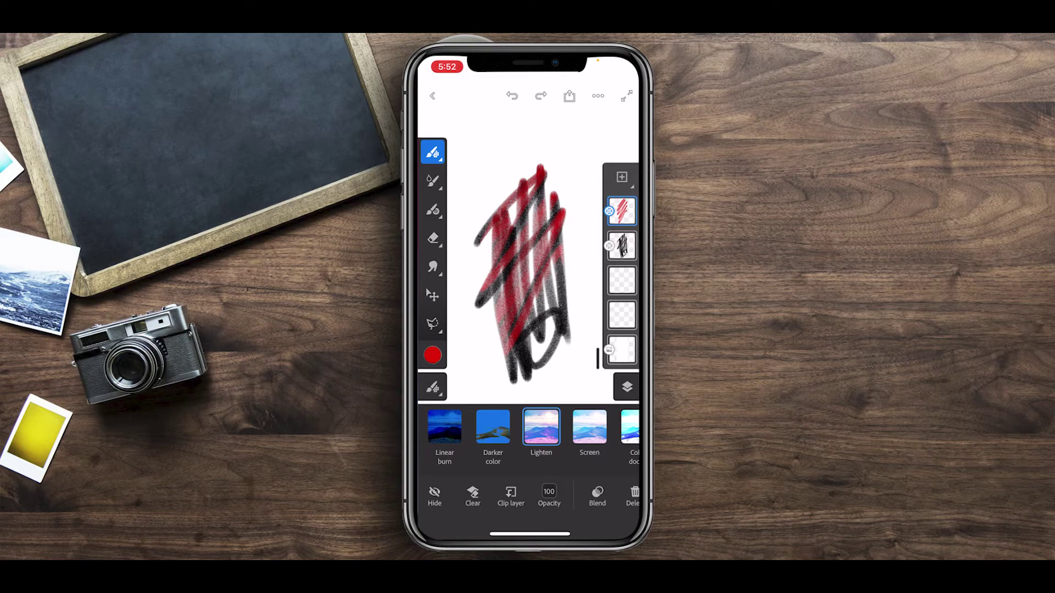
{"action": "left_click_drag", "start_coordinate": [605, 427], "coordinate": [451, 426]}
{"action": "left_click_drag", "start_coordinate": [604, 427], "coordinate": [451, 427]}
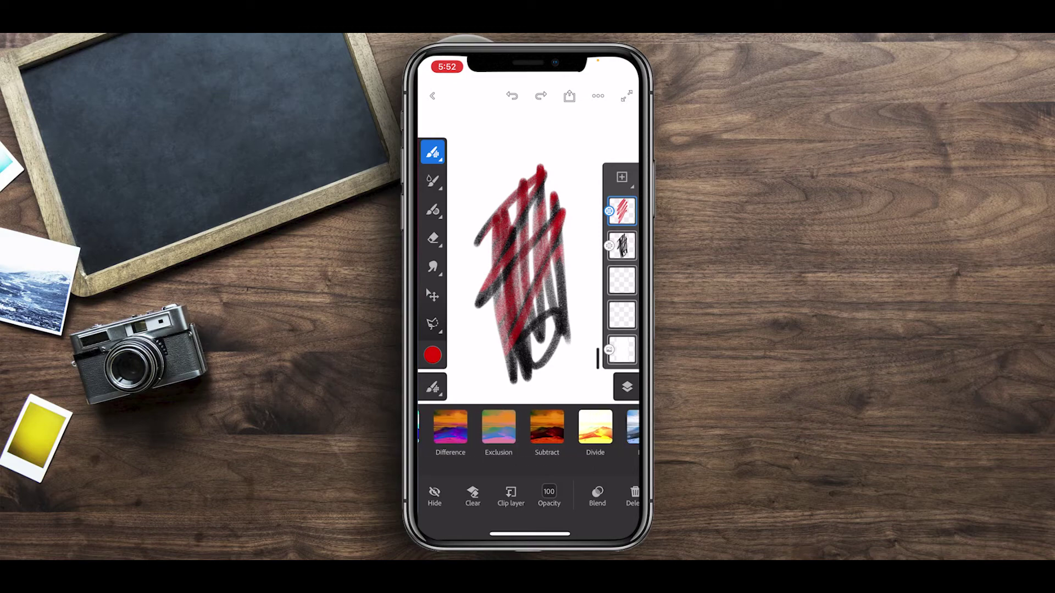
{"action": "left_click", "coordinate": [569, 426]}
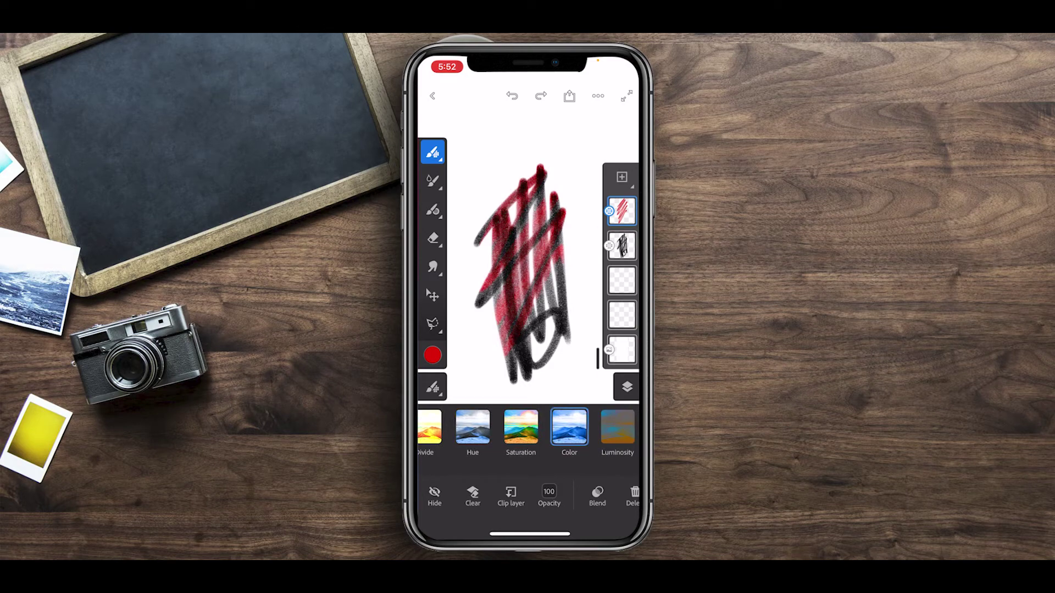
{"action": "left_click_drag", "start_coordinate": [451, 427], "coordinate": [605, 427]}
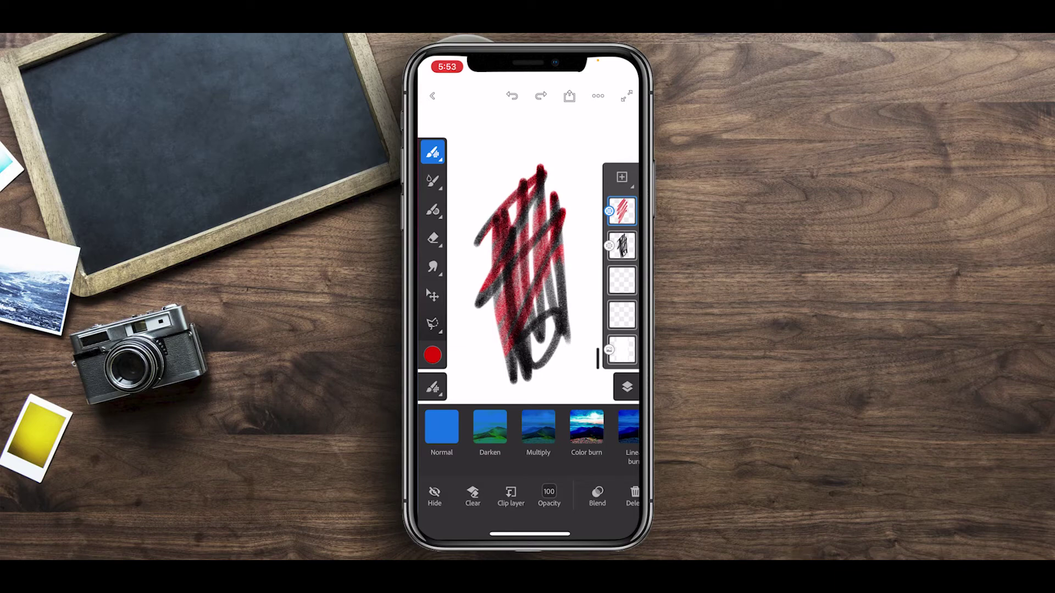
{"action": "left_click_drag", "start_coordinate": [577, 495], "coordinate": [476, 494]}
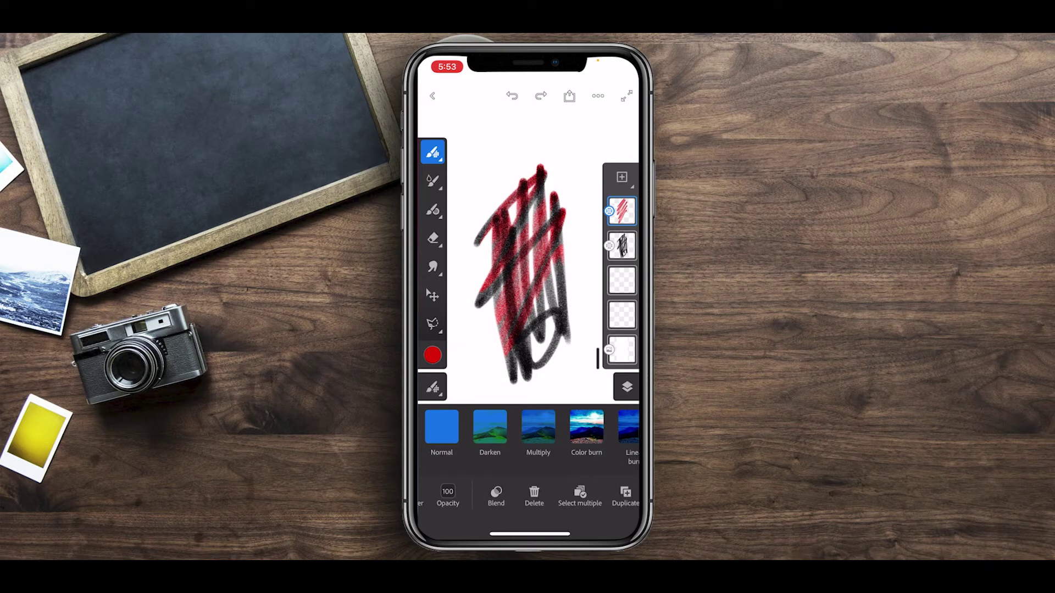
{"action": "left_click", "coordinate": [534, 495]}
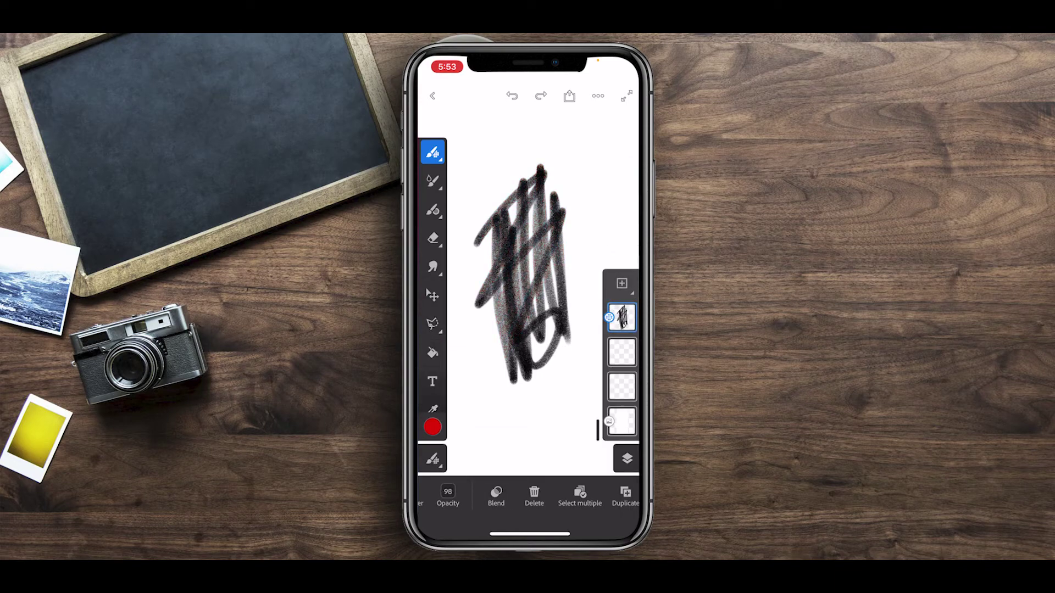
Multi-select the two empty layers, then leave multi-selection with one layer selected.
{"action": "left_click_drag", "start_coordinate": [549, 494], "coordinate": [496, 494]}
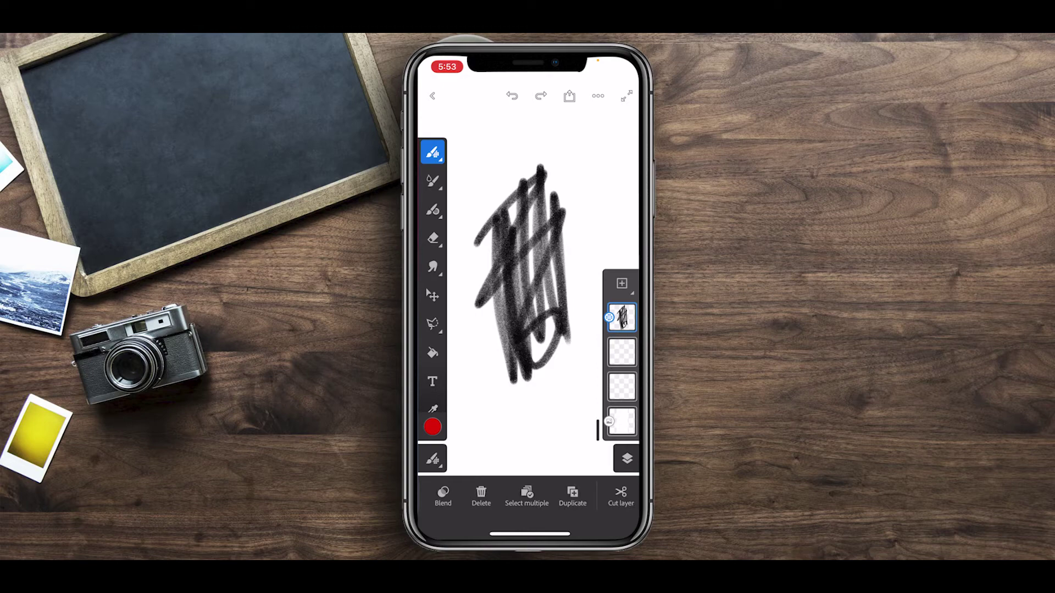
{"action": "left_click", "coordinate": [526, 496]}
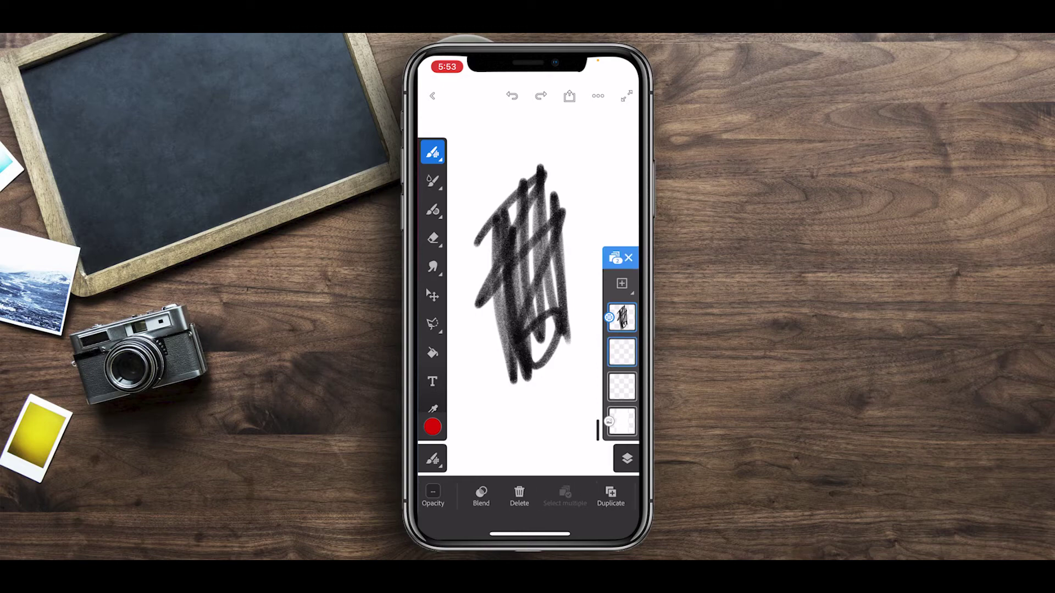
{"action": "left_click", "coordinate": [622, 386]}
{"action": "left_click", "coordinate": [621, 352]}
{"action": "left_click", "coordinate": [628, 258]}
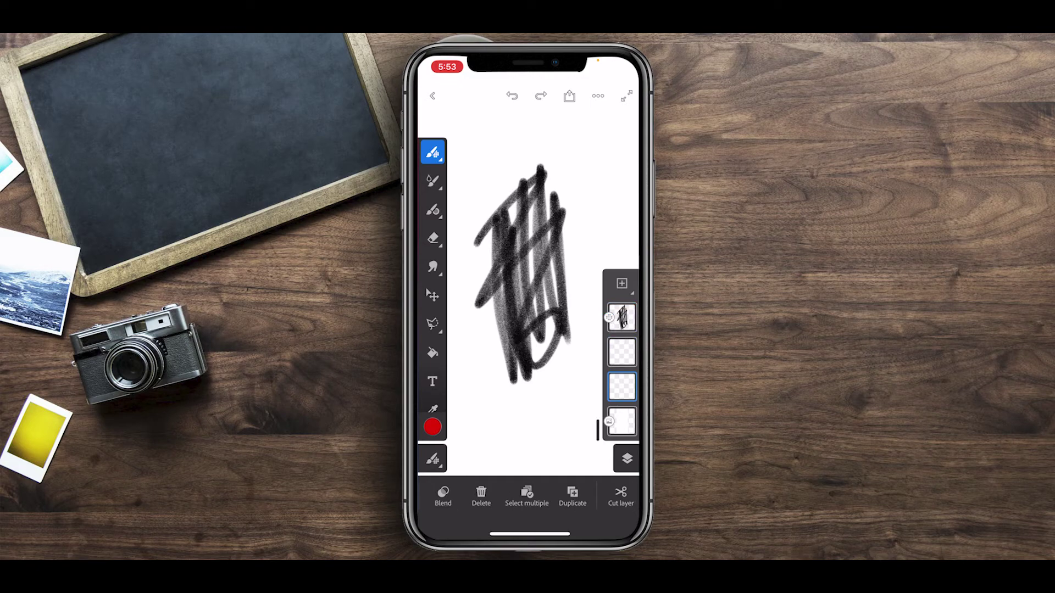
Duplicate the scribble layer and cut the copy, selecting the empty layer as paste target.
{"action": "left_click", "coordinate": [621, 318]}
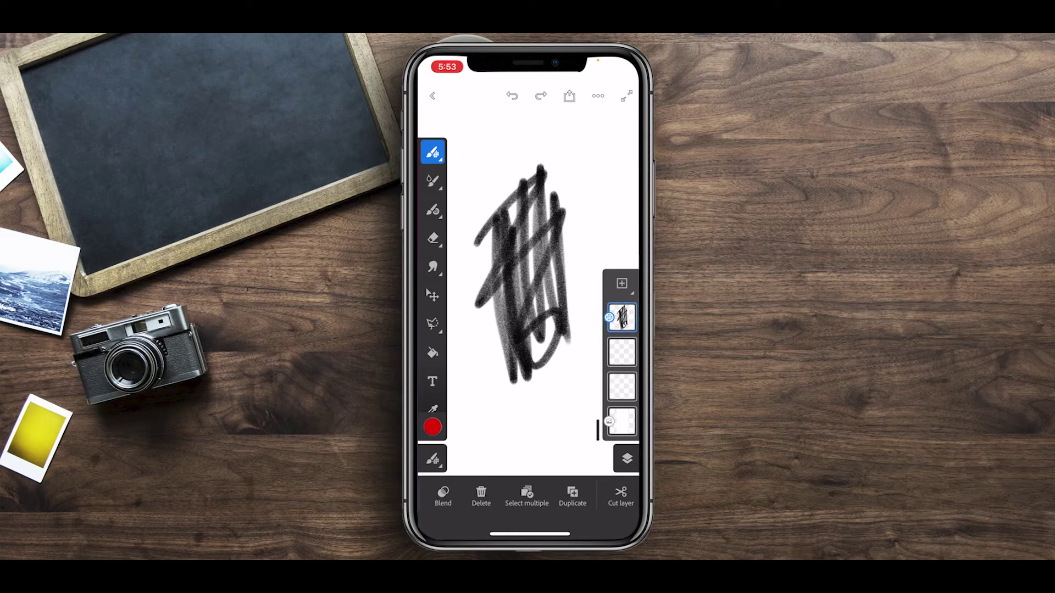
{"action": "left_click", "coordinate": [573, 496]}
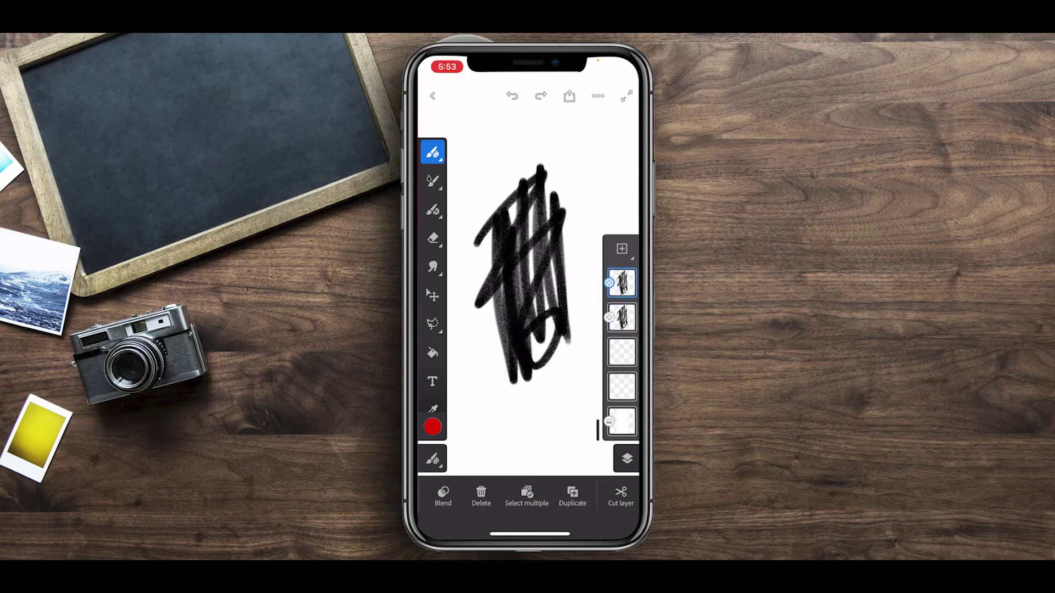
{"action": "left_click_drag", "start_coordinate": [571, 496], "coordinate": [501, 496]}
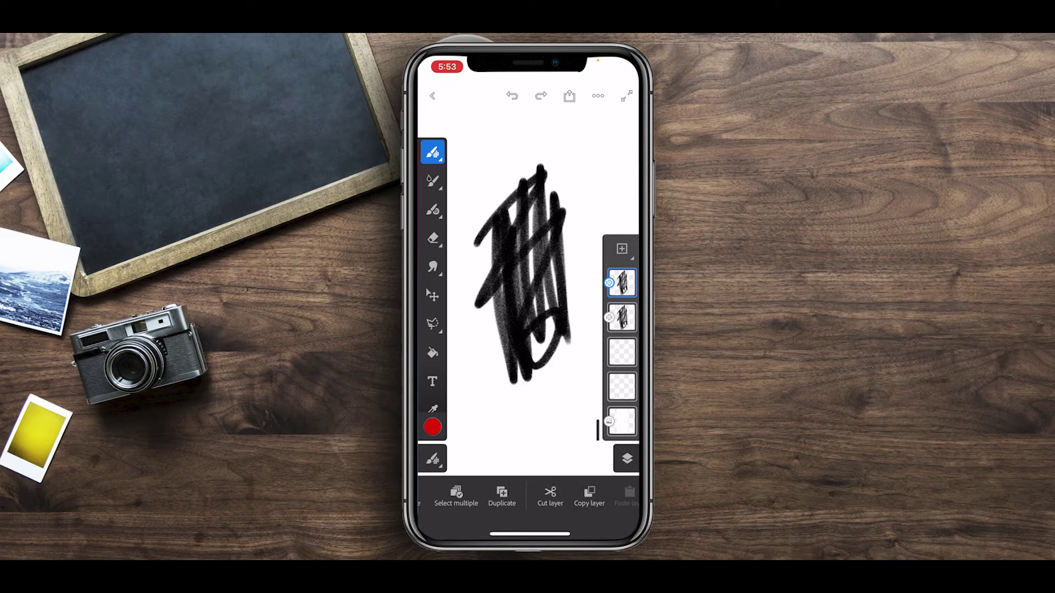
{"action": "left_click", "coordinate": [550, 496]}
{"action": "left_click", "coordinate": [622, 386]}
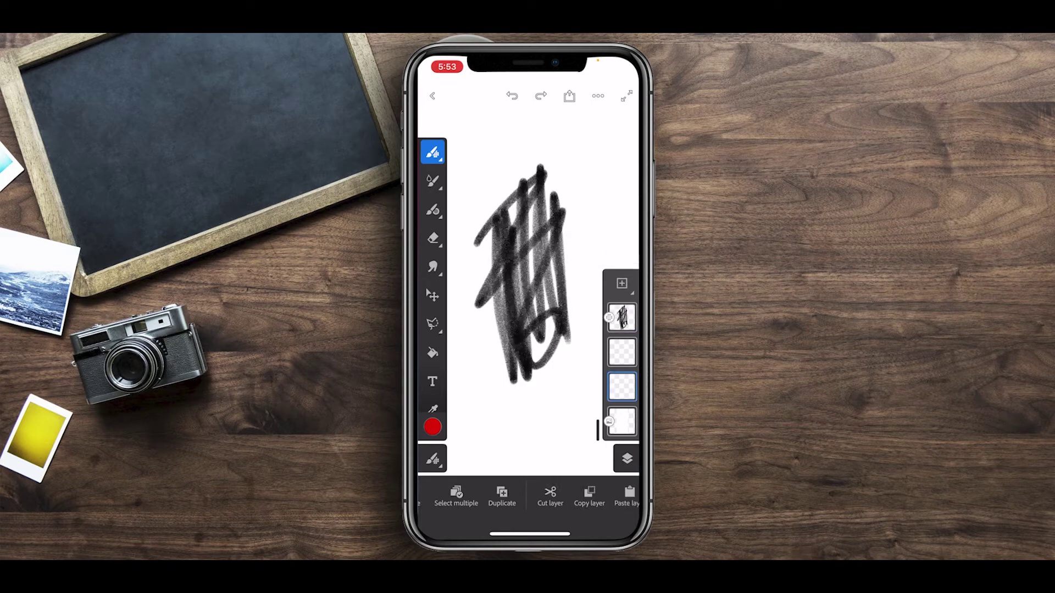
{"action": "left_click_drag", "start_coordinate": [572, 496], "coordinate": [484, 496]}
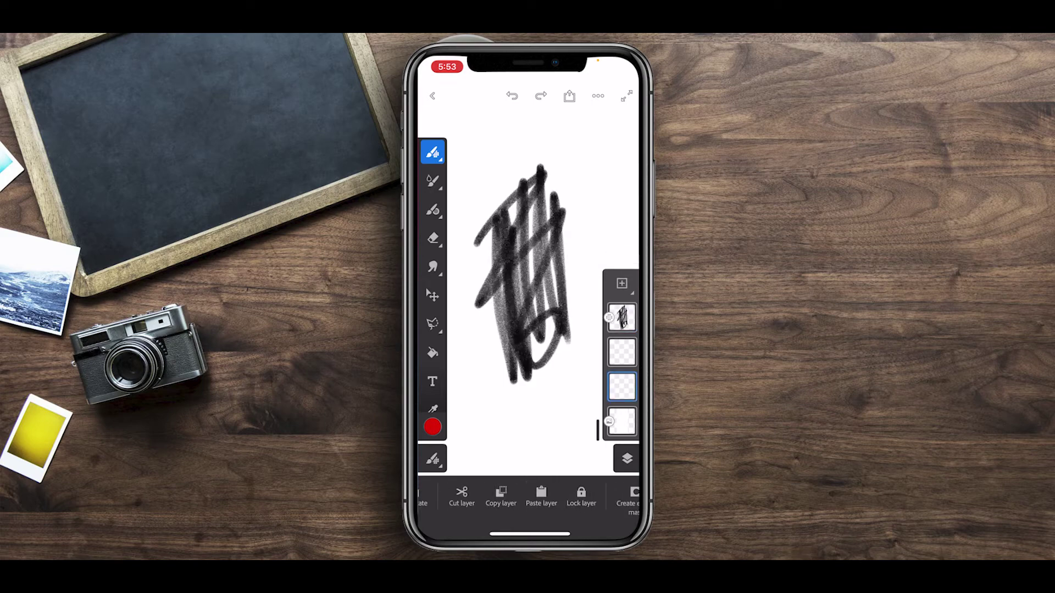
Paste the cut scribble on its own layer, shifted up and right over the original.
{"action": "left_click", "coordinate": [541, 496]}
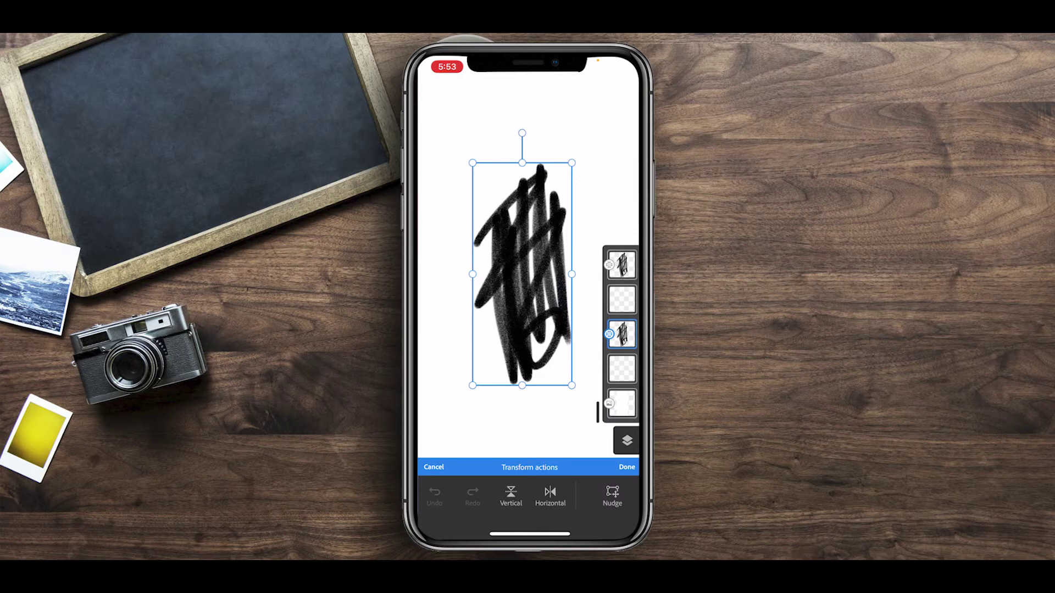
{"action": "left_click_drag", "start_coordinate": [522, 275], "coordinate": [467, 262]}
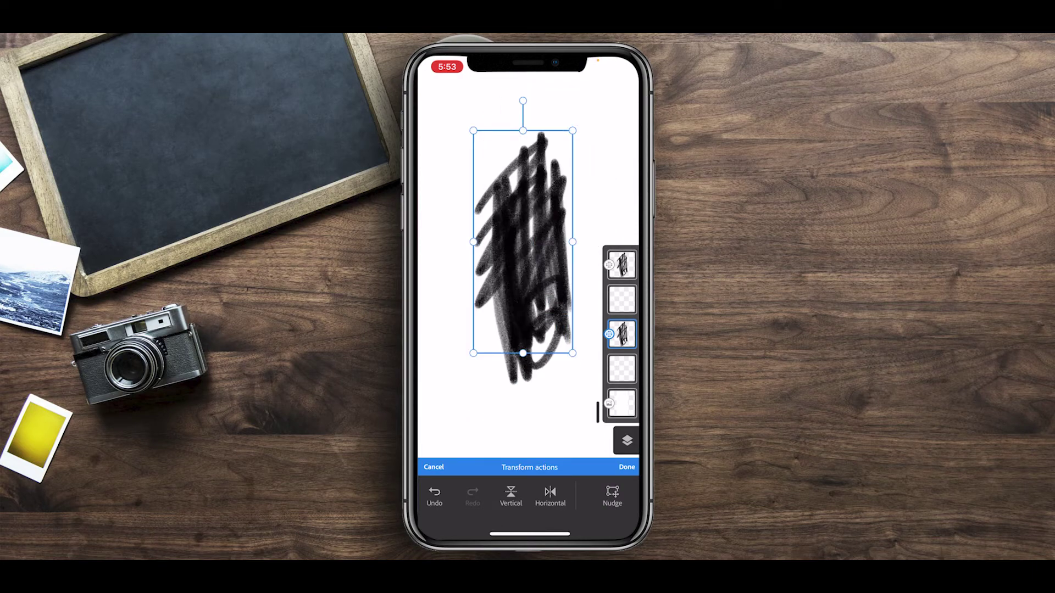
{"action": "mouse_move", "coordinate": [467, 262]}
{"action": "left_mouse_down"}
{"action": "mouse_move", "coordinate": [522, 276]}
{"action": "mouse_move", "coordinate": [565, 218]}
{"action": "left_mouse_up"}
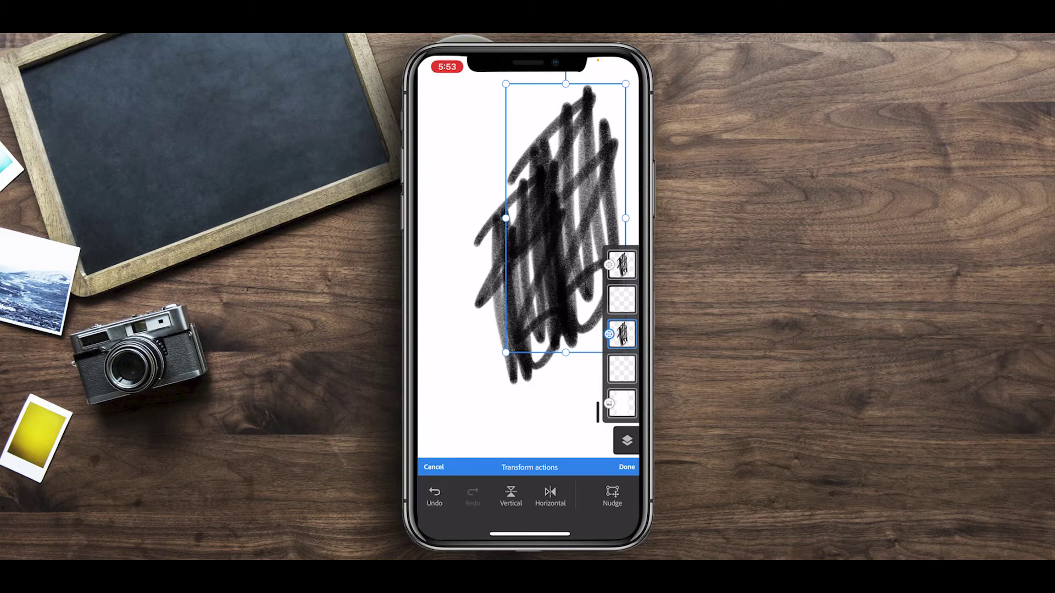
{"action": "left_click", "coordinate": [626, 467]}
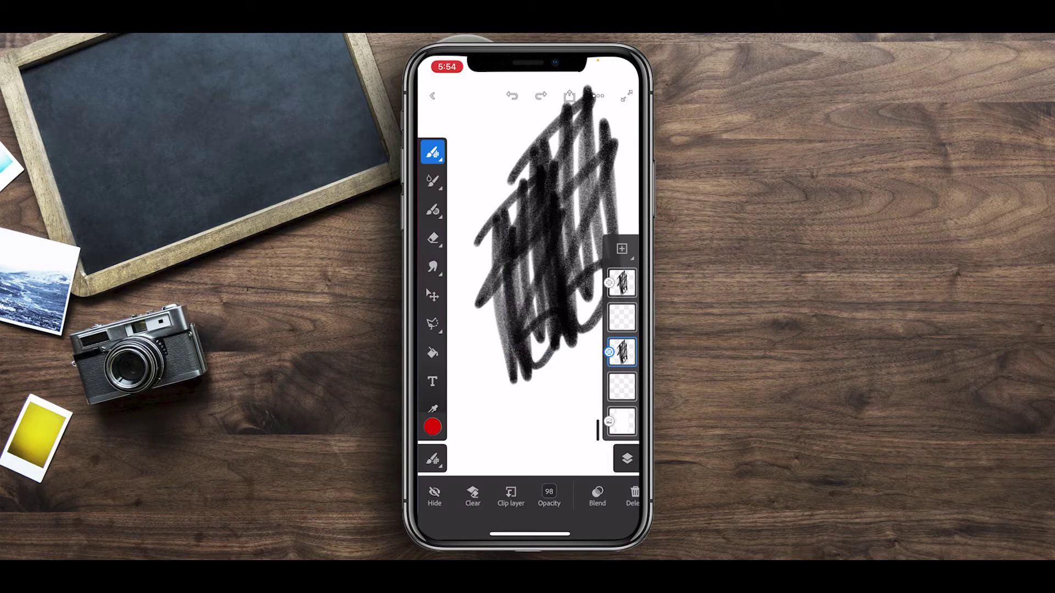
Delete the duplicate scribble layer.
{"action": "scroll", "coordinate": [527, 497], "scroll_direction": "right", "scroll_amount": 2}
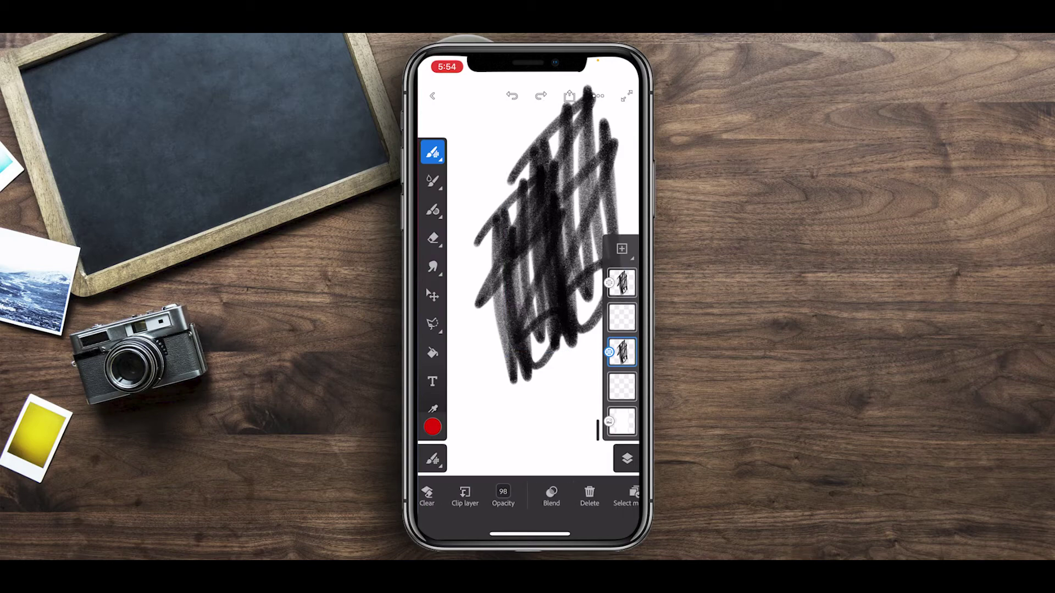
{"action": "left_click", "coordinate": [589, 494]}
{"action": "scroll", "coordinate": [528, 497], "scroll_direction": "right", "scroll_amount": 4}
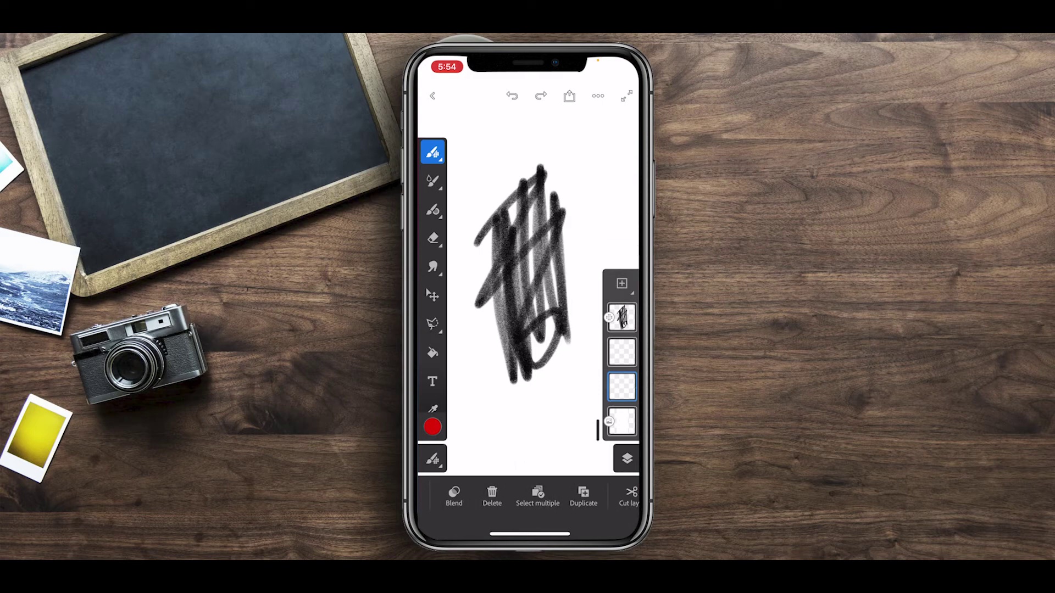
{"action": "scroll", "coordinate": [528, 498], "scroll_direction": "right", "scroll_amount": 5}
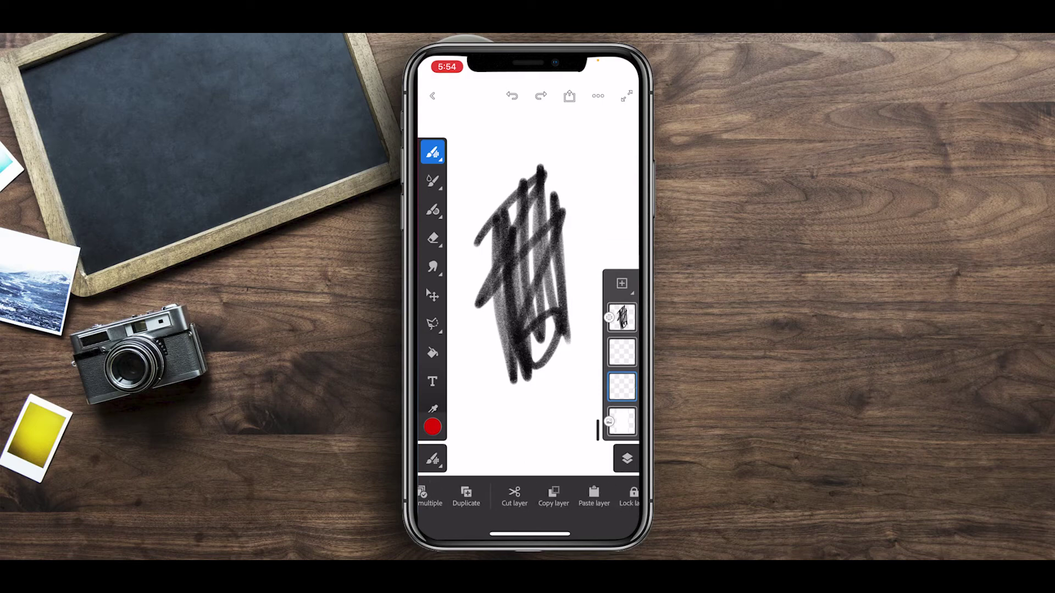
{"action": "scroll", "coordinate": [528, 498], "scroll_direction": "right", "scroll_amount": 3}
Lock the top scribble layer against edits, then unlock it again.
{"action": "left_click", "coordinate": [622, 317]}
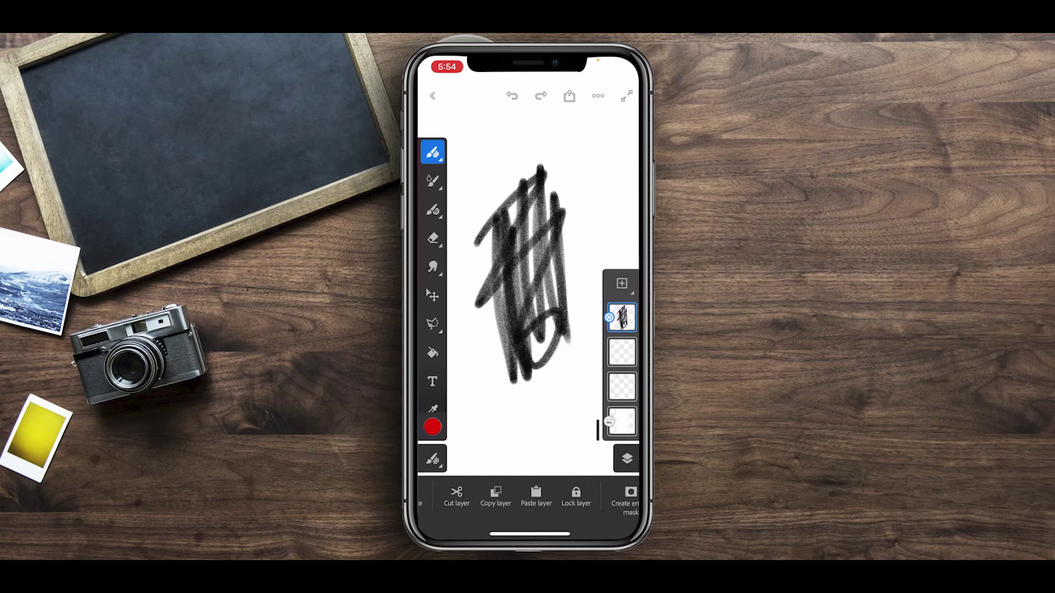
{"action": "left_click", "coordinate": [576, 497]}
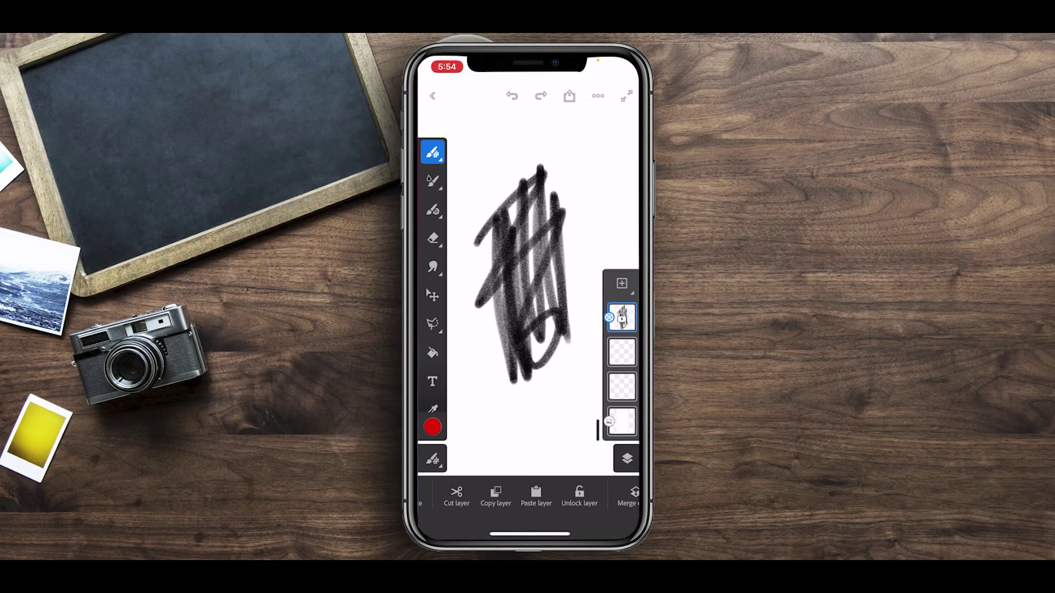
{"action": "scroll", "coordinate": [527, 497], "scroll_direction": "right", "scroll_amount": 3}
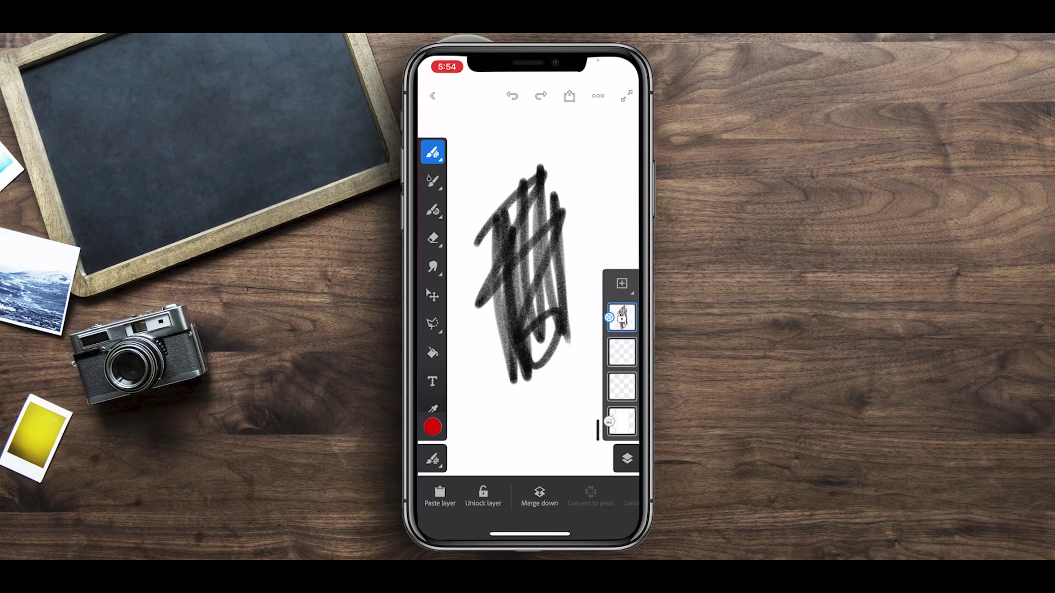
{"action": "left_click", "coordinate": [483, 497]}
Draw red looping strokes on the empty layer below, then merge the black scribble down into it.
{"action": "left_click", "coordinate": [622, 351]}
{"action": "left_click_drag", "start_coordinate": [491, 423], "coordinate": [588, 379]}
{"action": "left_click_drag", "start_coordinate": [541, 447], "coordinate": [476, 384]}
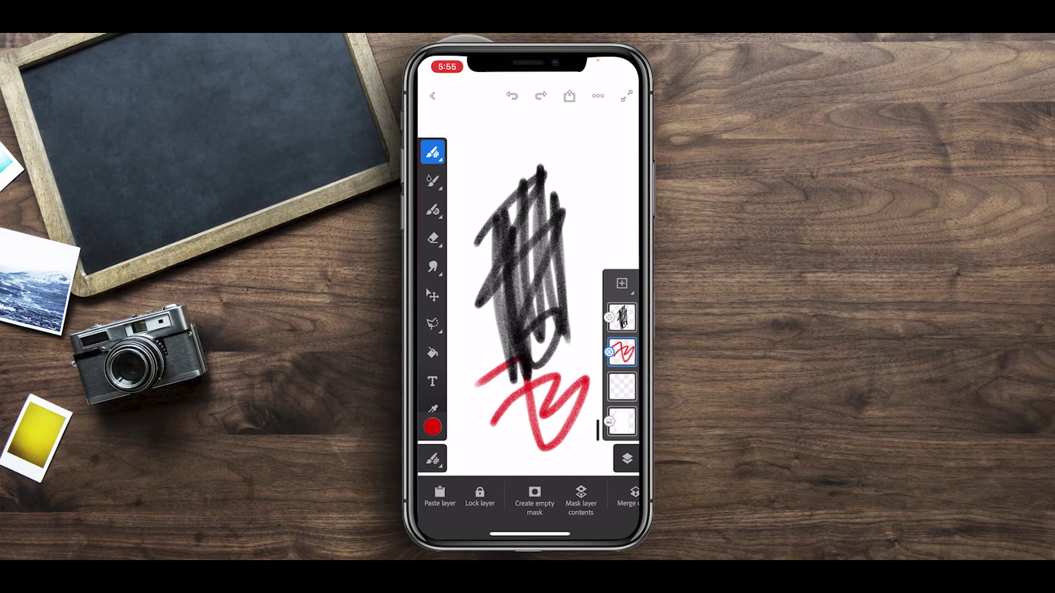
{"action": "left_click", "coordinate": [622, 317]}
{"action": "left_click_drag", "start_coordinate": [577, 500], "coordinate": [495, 500]}
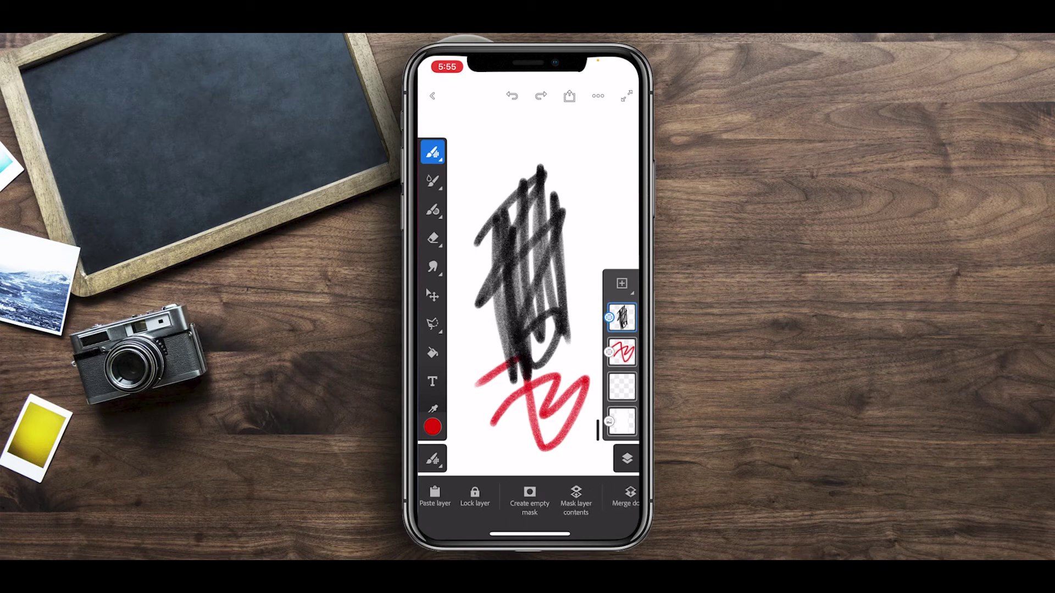
{"action": "left_click", "coordinate": [553, 498]}
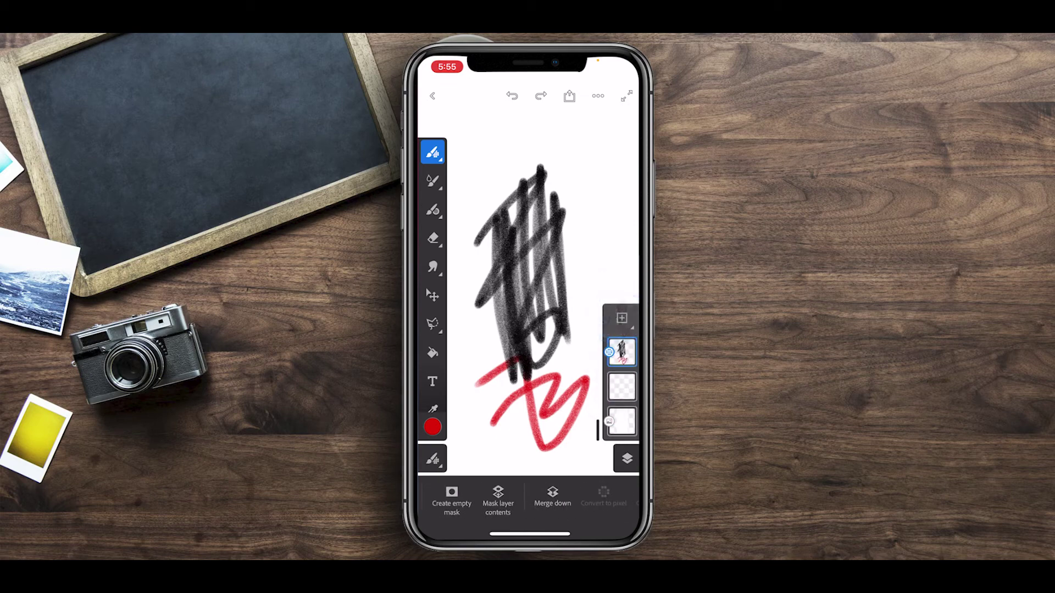
{"action": "scroll", "coordinate": [528, 500], "scroll_direction": "left", "scroll_amount": 2}
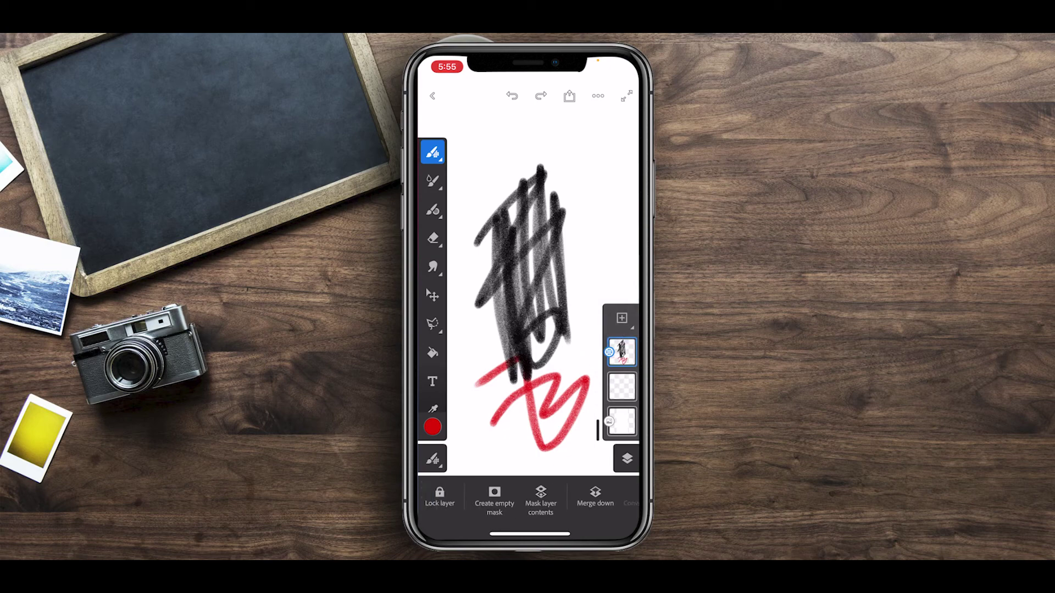
With transparency locked, paint red onto the existing black strokes, then unlock transparency.
{"action": "scroll", "coordinate": [528, 500], "scroll_direction": "right", "scroll_amount": 5}
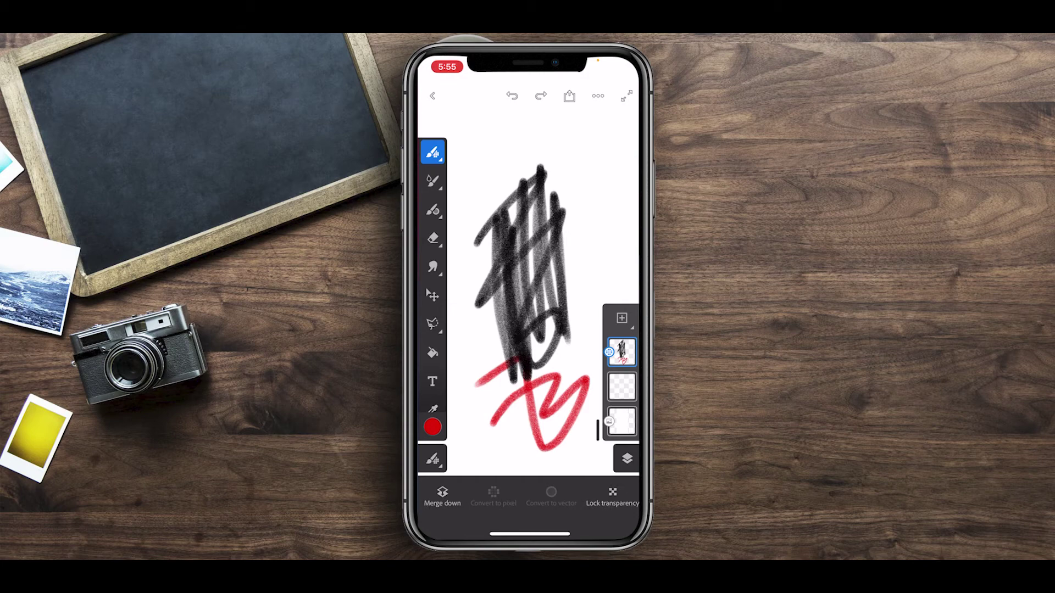
{"action": "left_click", "coordinate": [613, 497]}
{"action": "mouse_move", "coordinate": [510, 321]}
{"action": "left_mouse_down"}
{"action": "mouse_move", "coordinate": [560, 243]}
{"action": "mouse_move", "coordinate": [503, 346]}
{"action": "mouse_move", "coordinate": [565, 288]}
{"action": "mouse_move", "coordinate": [528, 379]}
{"action": "left_mouse_up"}
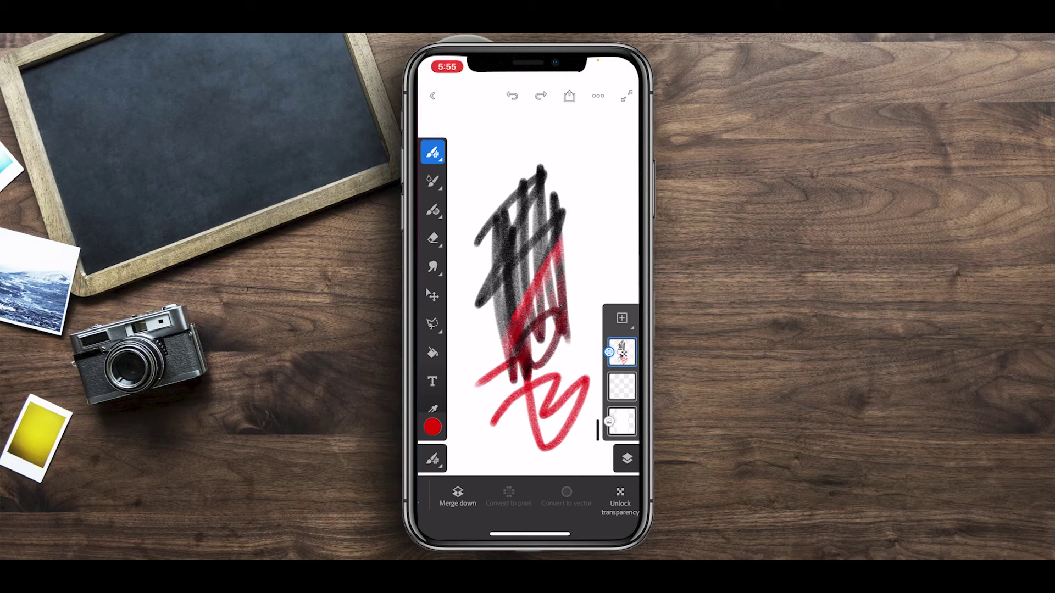
{"action": "left_click", "coordinate": [620, 497]}
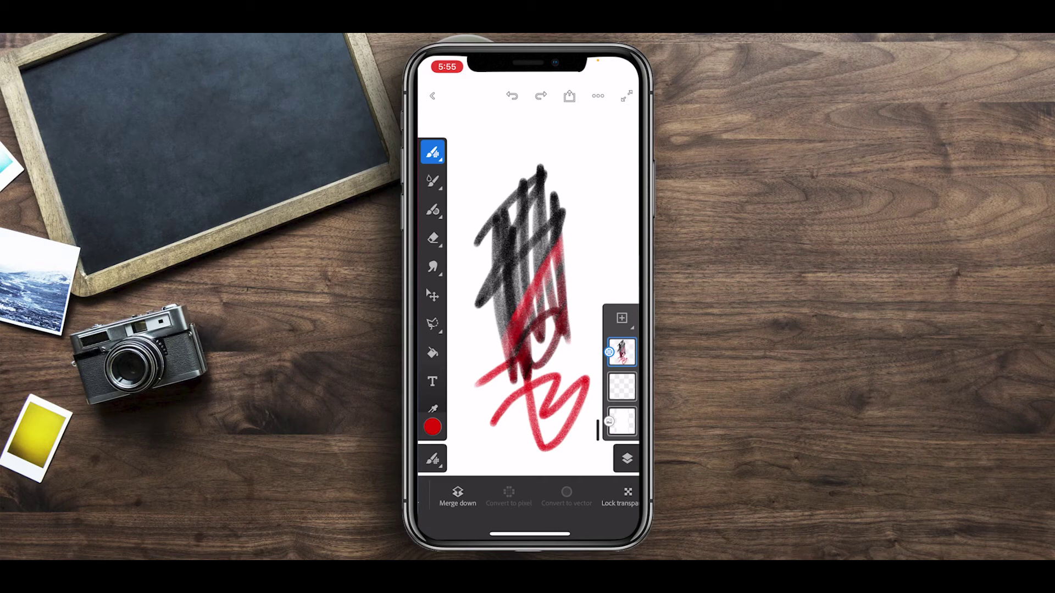
Draw a red blob at the upper right, relock transparency, and extend the red diagonal.
{"action": "left_click_drag", "start_coordinate": [593, 174], "coordinate": [615, 245]}
{"action": "mouse_move", "coordinate": [588, 285]}
{"action": "left_mouse_down"}
{"action": "mouse_move", "coordinate": [605, 165]}
{"action": "mouse_move", "coordinate": [591, 272]}
{"action": "left_mouse_up"}
{"action": "left_click_drag", "start_coordinate": [612, 159], "coordinate": [582, 255]}
{"action": "left_click_drag", "start_coordinate": [615, 190], "coordinate": [594, 261]}
{"action": "left_click_drag", "start_coordinate": [618, 217], "coordinate": [587, 280]}
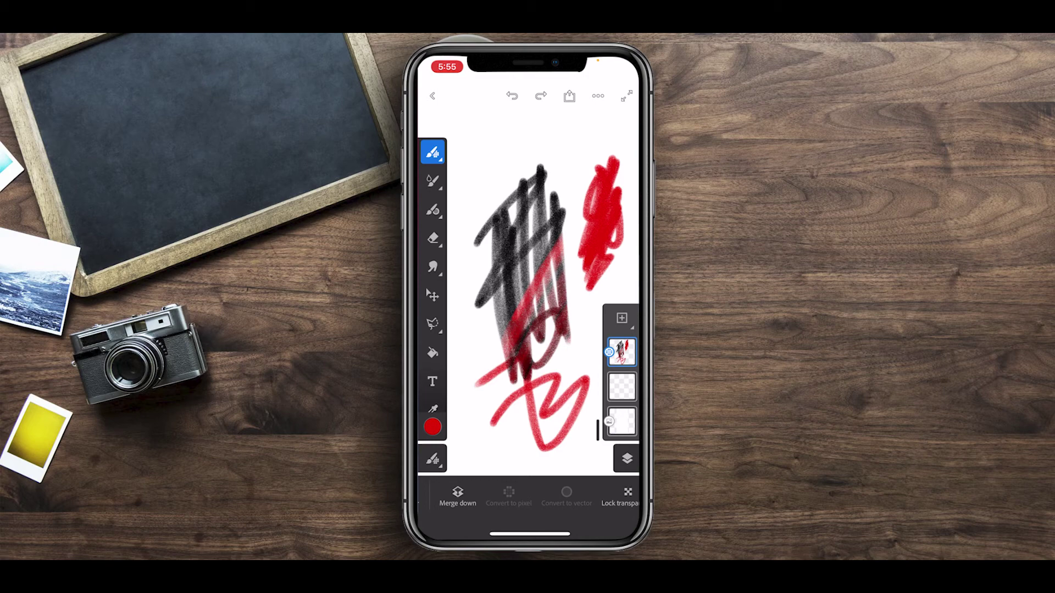
{"action": "scroll", "coordinate": [531, 497], "scroll_direction": "right", "scroll_amount": 1}
{"action": "left_click", "coordinate": [612, 494]}
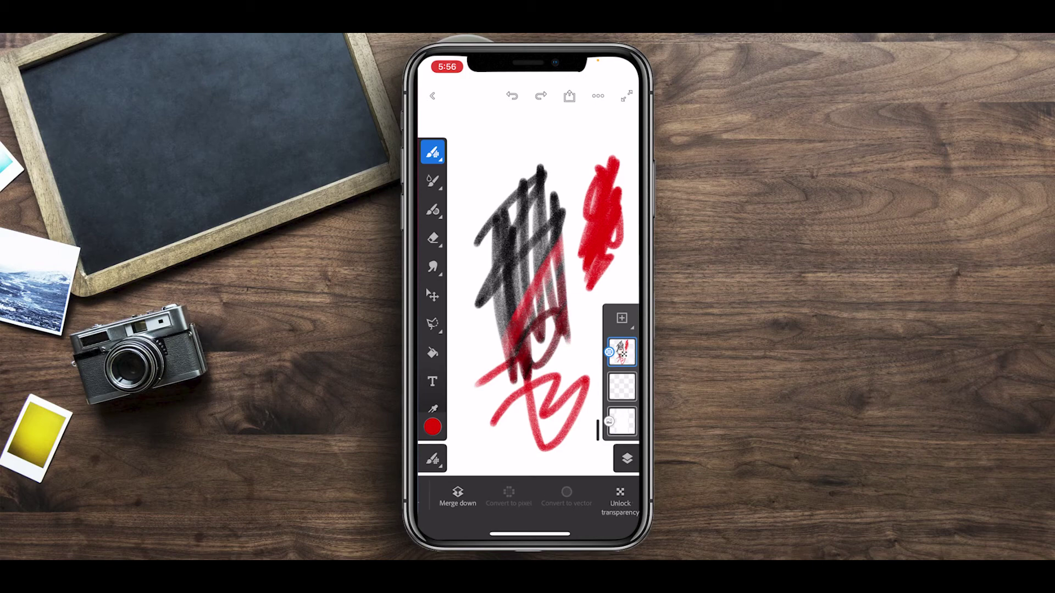
{"action": "left_click_drag", "start_coordinate": [555, 236], "coordinate": [562, 212]}
Change the brush colour from red to a saturated blue-purple on the colour wheel.
{"action": "left_click", "coordinate": [433, 427]}
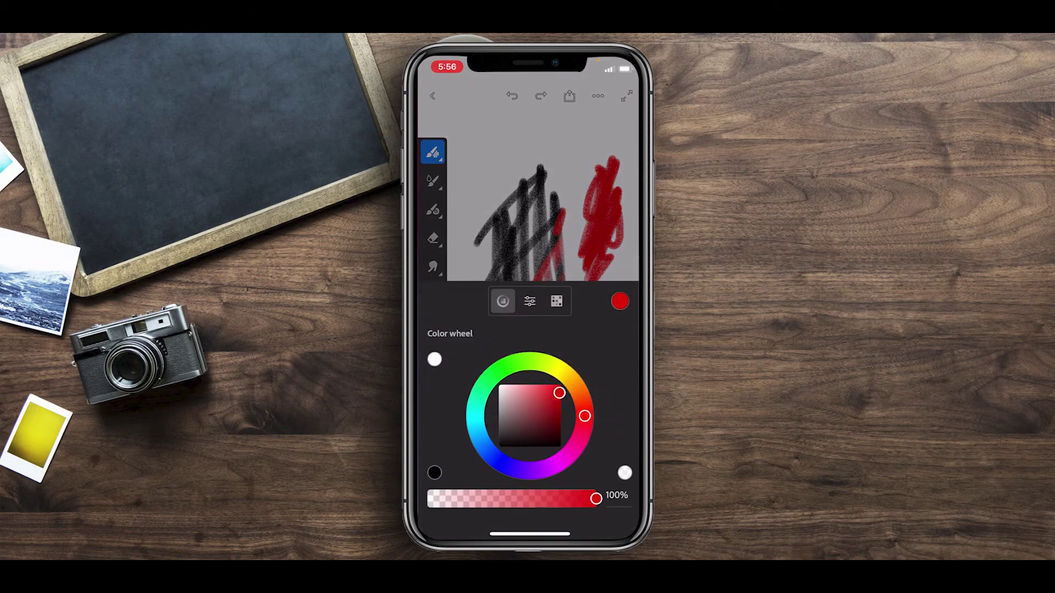
{"action": "left_click_drag", "start_coordinate": [542, 374], "coordinate": [505, 434]}
{"action": "left_click", "coordinate": [527, 220]}
{"action": "left_click", "coordinate": [433, 427]}
{"action": "left_click_drag", "start_coordinate": [516, 407], "coordinate": [543, 363]}
{"action": "left_click", "coordinate": [527, 220]}
Paint purple strokes across the red blob and the middle of the scribbles.
{"action": "left_click_drag", "start_coordinate": [613, 171], "coordinate": [477, 384]}
{"action": "mouse_move", "coordinate": [514, 310]}
{"action": "left_mouse_down"}
{"action": "mouse_move", "coordinate": [522, 277]}
{"action": "mouse_move", "coordinate": [535, 333]}
{"action": "left_mouse_up"}
{"action": "left_click_drag", "start_coordinate": [526, 373], "coordinate": [562, 316]}
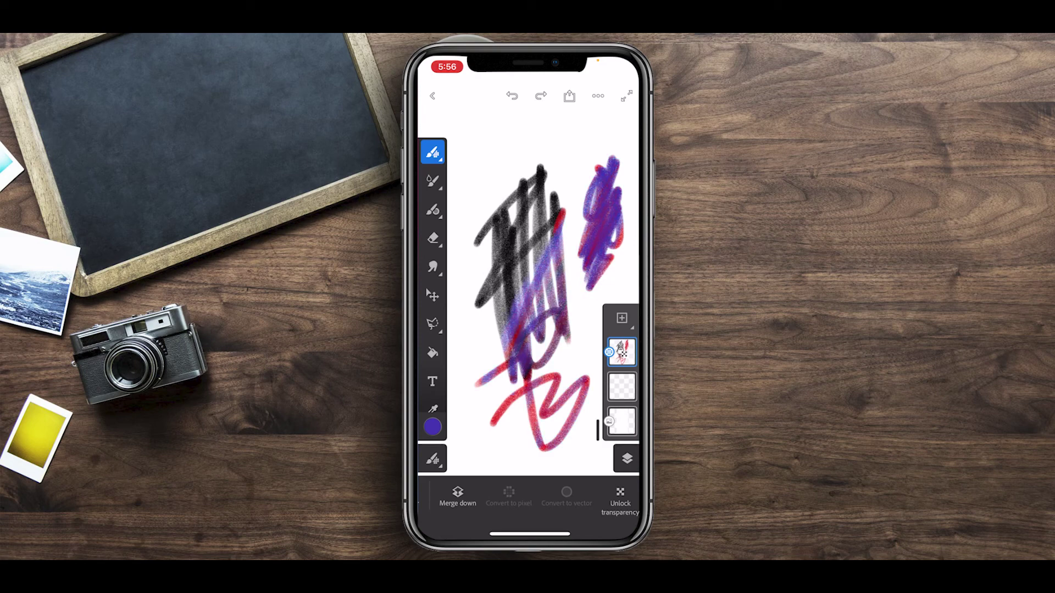
{"action": "scroll", "coordinate": [541, 290], "scroll_direction": "down", "scroll_amount": 5}
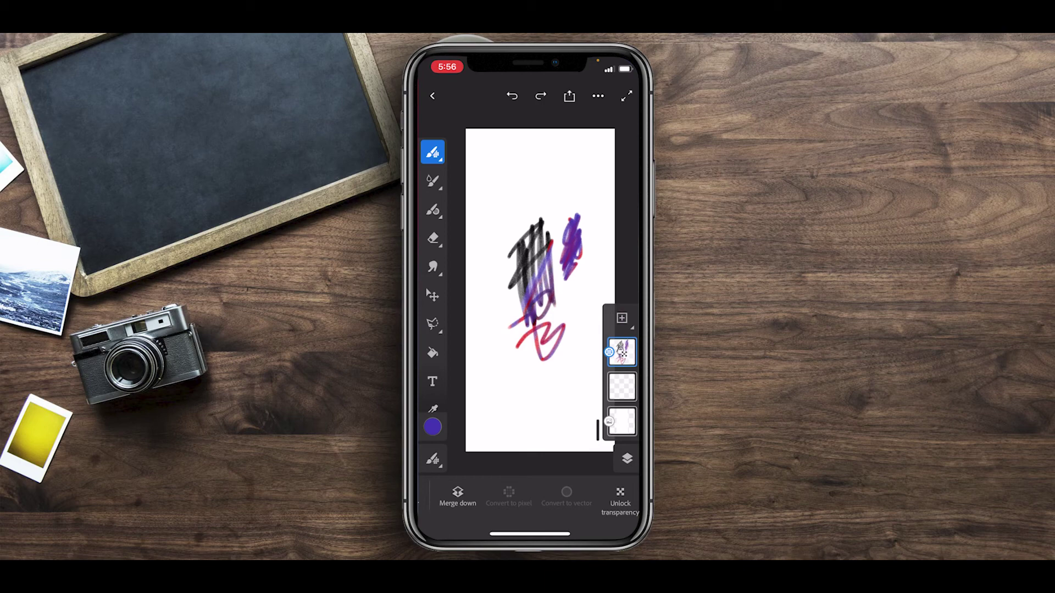
Add four empty layers, move the top one to fourth place, and reselect the drawing layer.
{"action": "left_click", "coordinate": [621, 318]}
{"action": "left_click", "coordinate": [621, 283]}
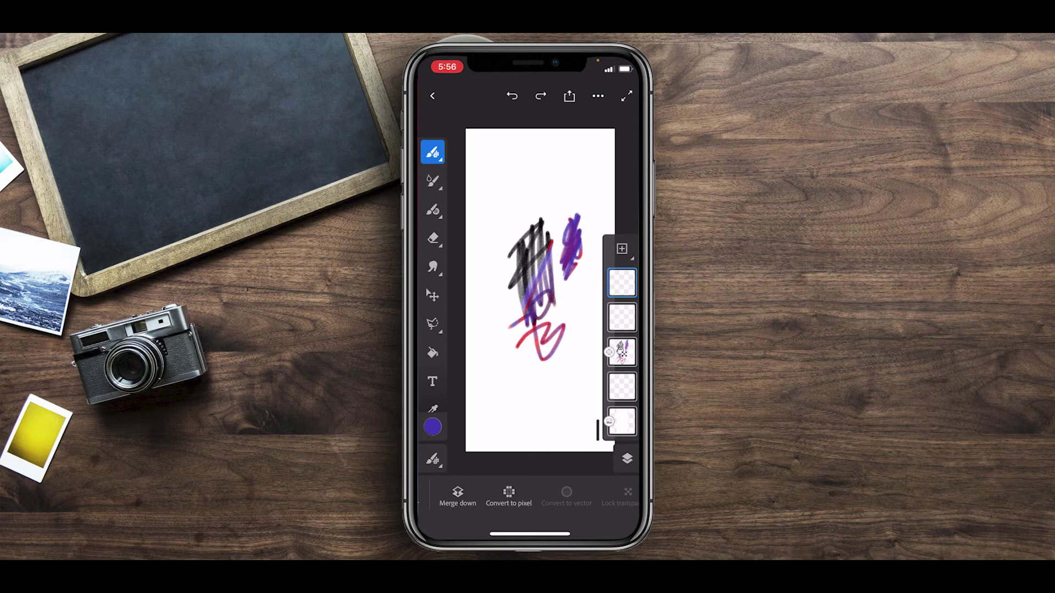
{"action": "left_click", "coordinate": [621, 249]}
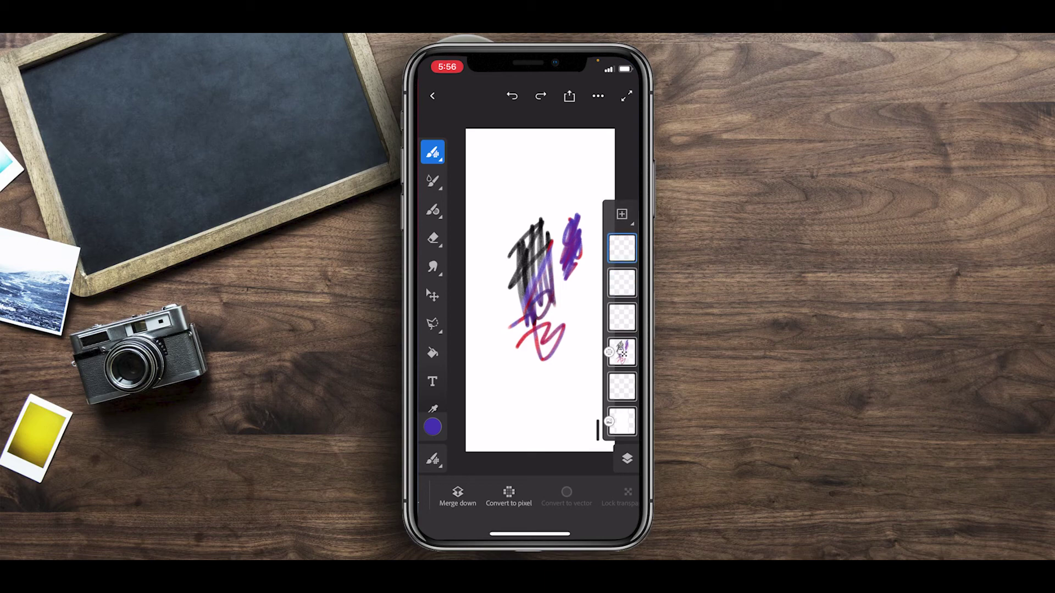
{"action": "left_click", "coordinate": [621, 213]}
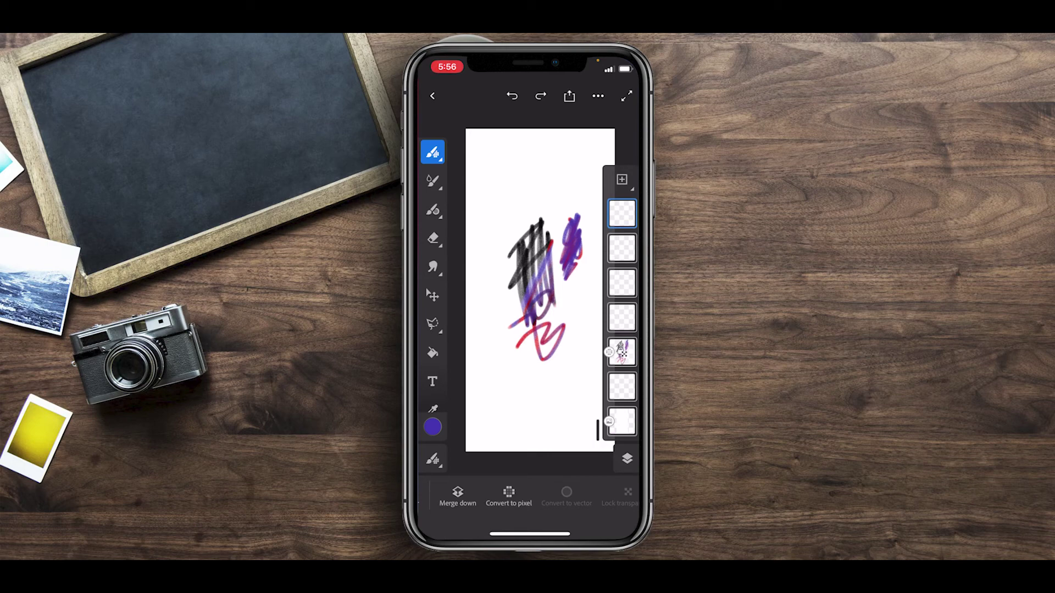
{"action": "mouse_move", "coordinate": [621, 214]}
{"action": "left_mouse_down"}
{"action": "mouse_move", "coordinate": [621, 315]}
{"action": "mouse_move", "coordinate": [619, 243]}
{"action": "mouse_move", "coordinate": [621, 275]}
{"action": "left_mouse_up"}
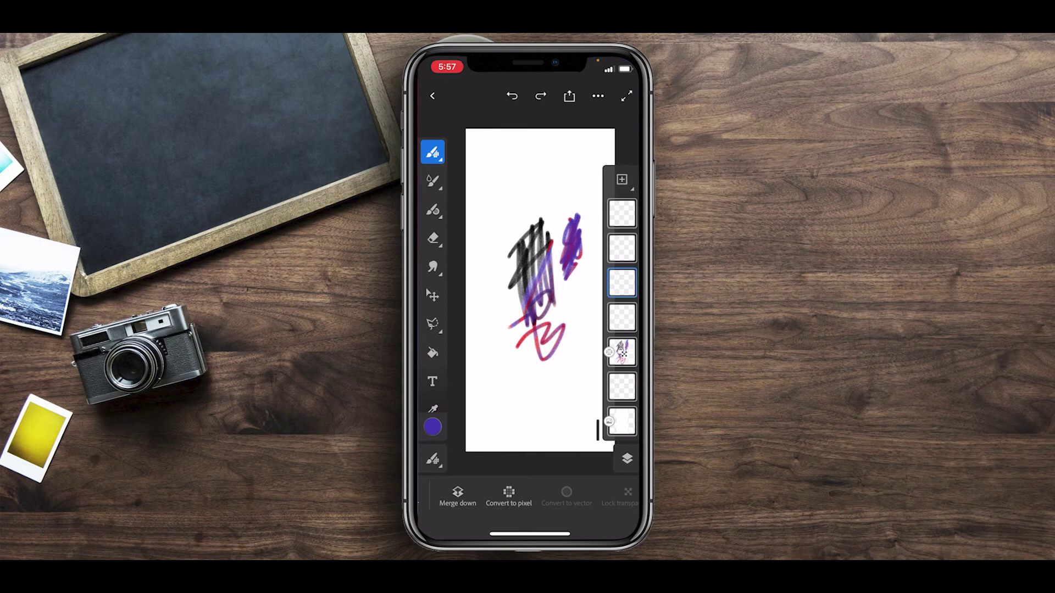
{"action": "left_click", "coordinate": [622, 352]}
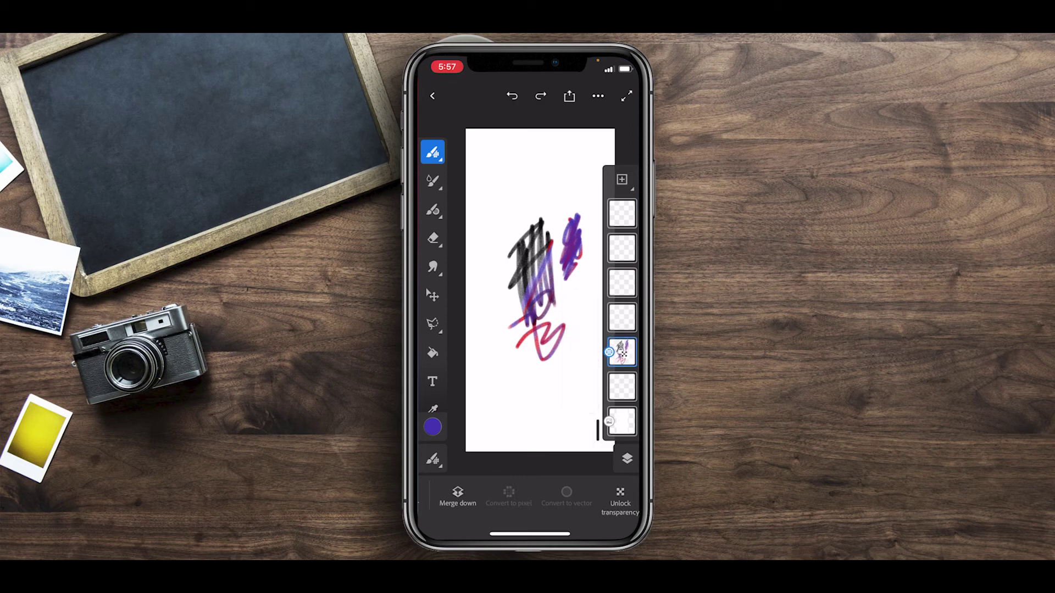
Hide the empty layer above the drawing.
{"action": "left_click", "coordinate": [621, 317]}
{"action": "left_click", "coordinate": [621, 317]}
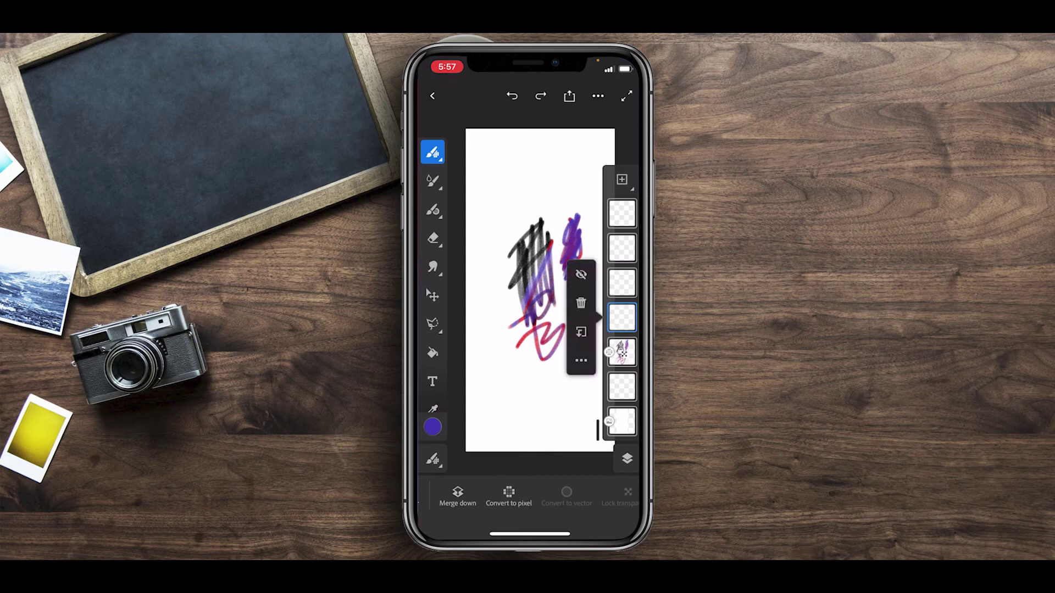
{"action": "left_click", "coordinate": [580, 360]}
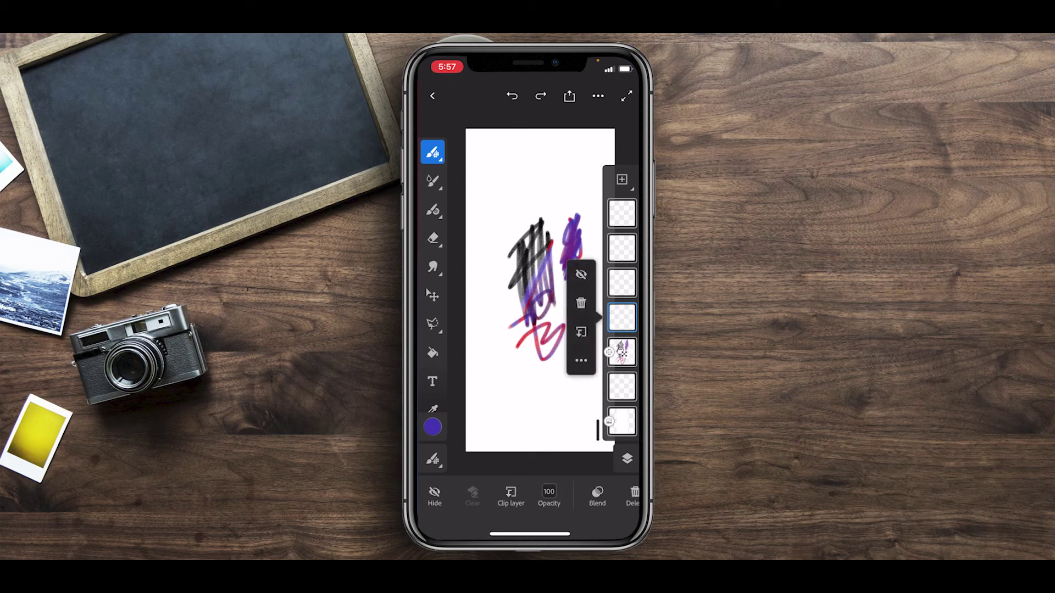
{"action": "left_click", "coordinate": [434, 496]}
{"action": "left_click", "coordinate": [621, 352]}
Toggle the drawing layer's visibility off and back on from its quick actions popover.
{"action": "left_click", "coordinate": [621, 352]}
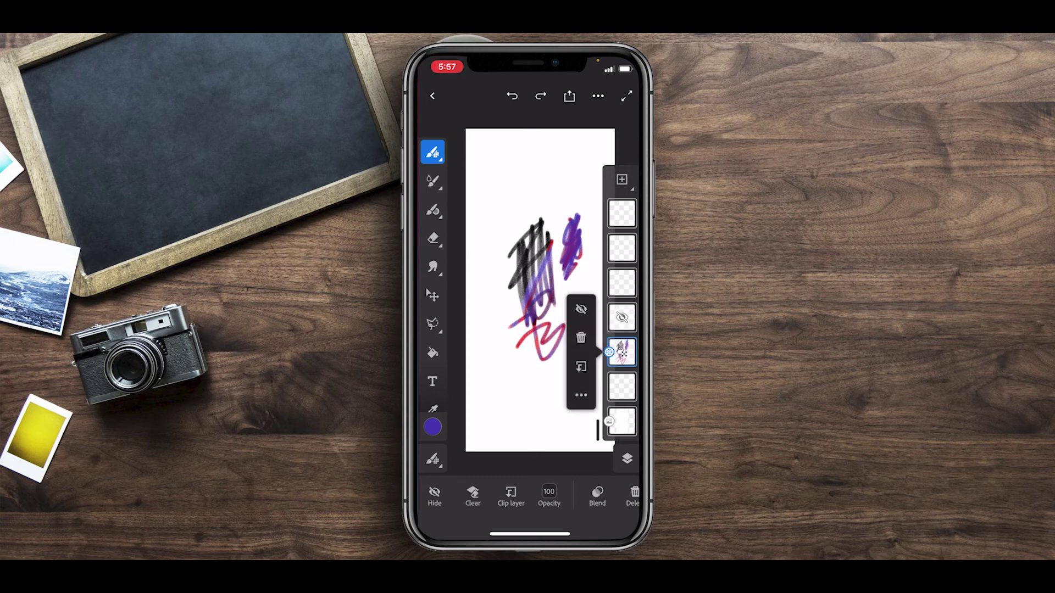
{"action": "left_click", "coordinate": [581, 309]}
{"action": "left_click", "coordinate": [621, 352]}
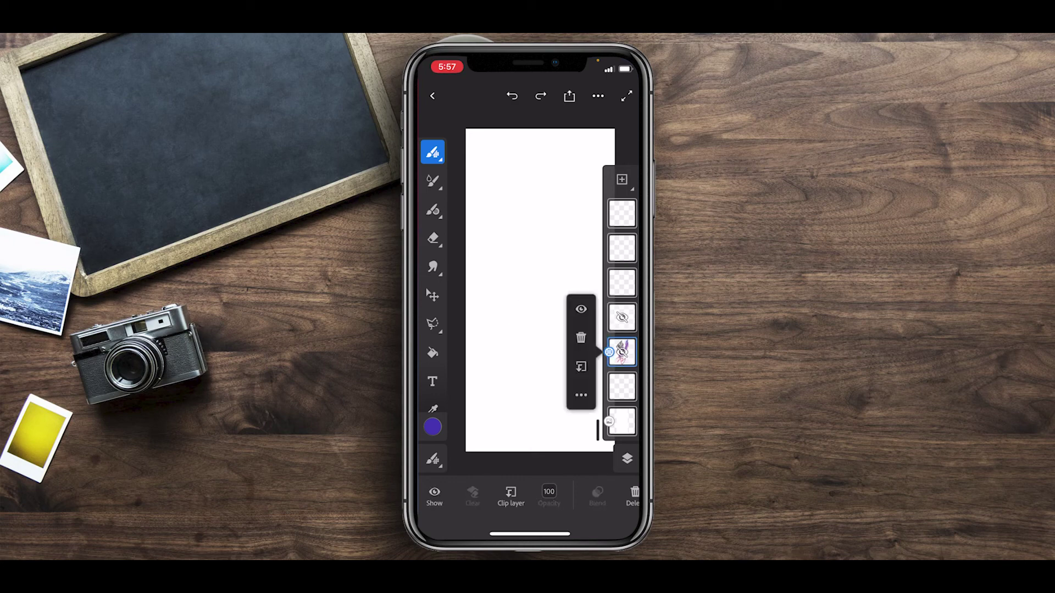
{"action": "left_click", "coordinate": [580, 309]}
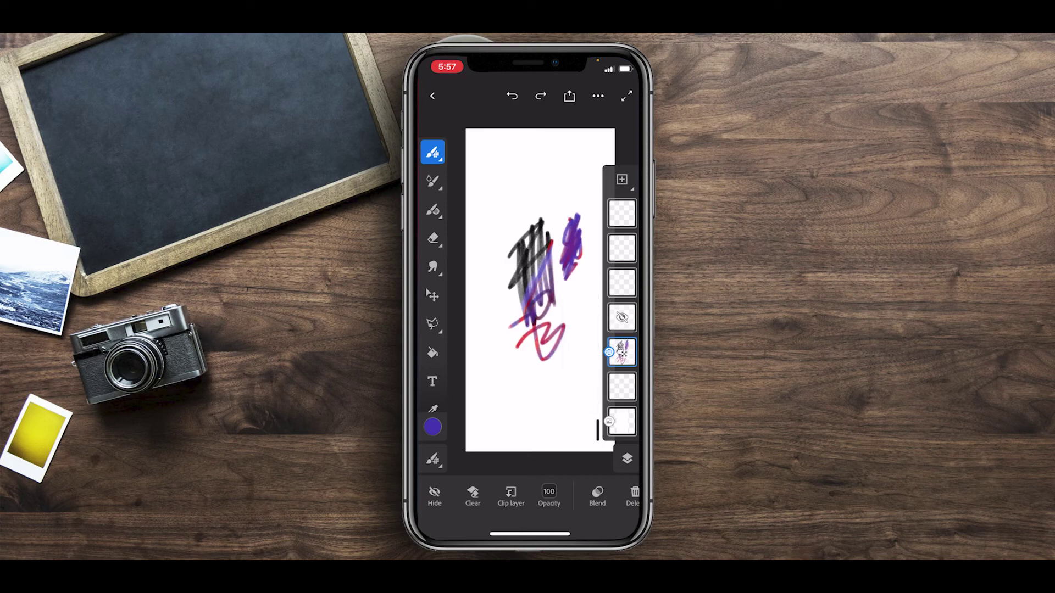
{"action": "left_click", "coordinate": [622, 352]}
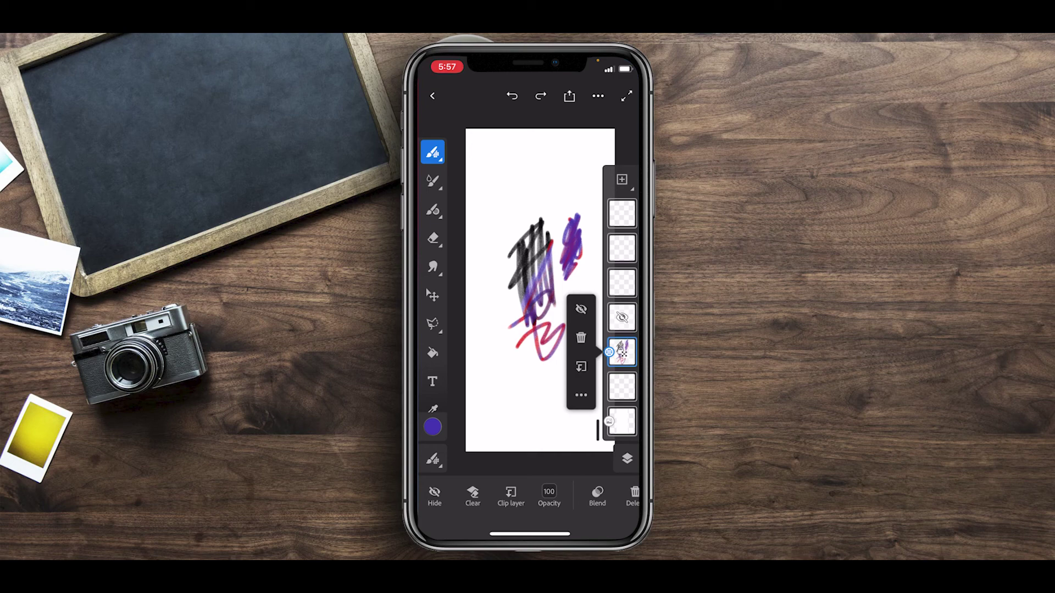
{"action": "left_click", "coordinate": [581, 337]}
Draw a purple zigzag on the layer above the hidden one and open the layer actions list.
{"action": "left_click", "coordinate": [622, 352]}
{"action": "left_click", "coordinate": [622, 317]}
{"action": "mouse_move", "coordinate": [489, 318]}
{"action": "left_mouse_down"}
{"action": "mouse_move", "coordinate": [503, 366]}
{"action": "mouse_move", "coordinate": [530, 393]}
{"action": "left_mouse_up"}
{"action": "left_click", "coordinate": [621, 317]}
{"action": "left_click", "coordinate": [581, 360]}
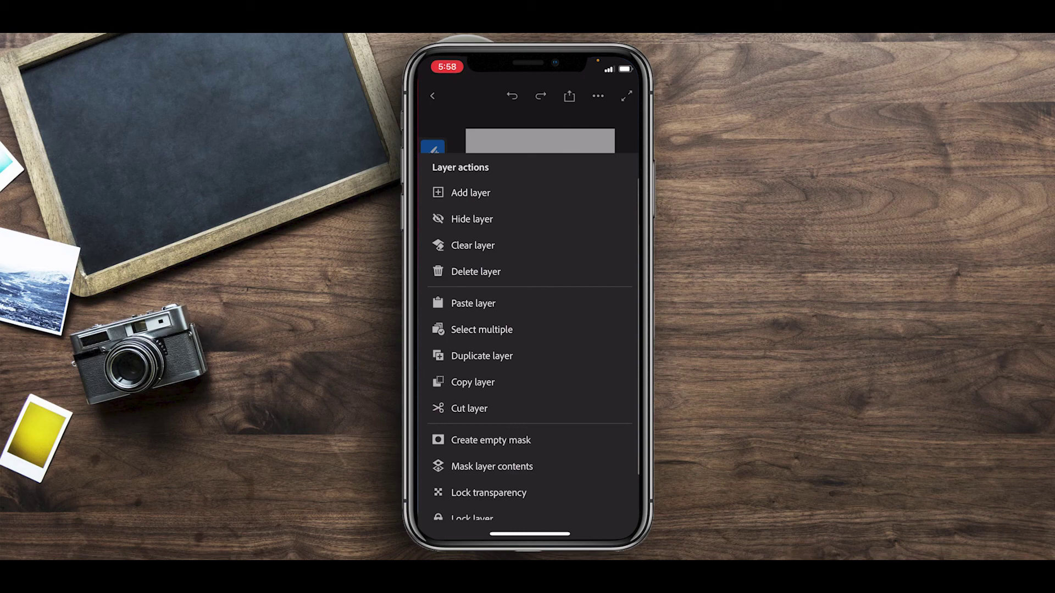
Scroll through the layer actions list to the lock and Merge down options and back.
{"action": "scroll", "coordinate": [530, 354], "scroll_direction": "down", "scroll_amount": 3}
{"action": "scroll", "coordinate": [530, 354], "scroll_direction": "up", "scroll_amount": 3}
{"action": "scroll", "coordinate": [530, 340], "scroll_direction": "down", "scroll_amount": 3}
{"action": "scroll", "coordinate": [531, 341], "scroll_direction": "up", "scroll_amount": 1}
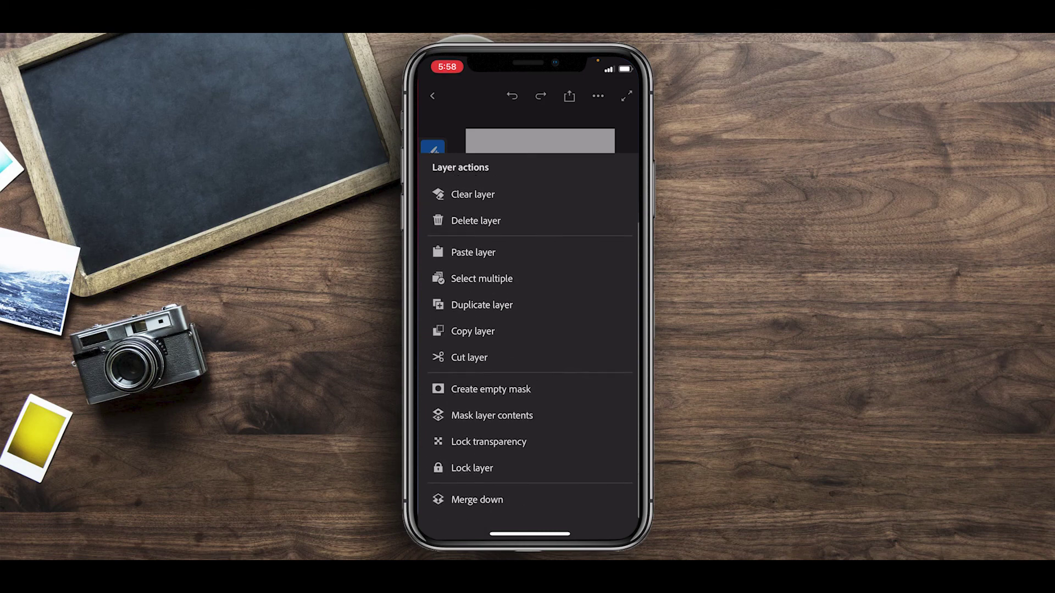